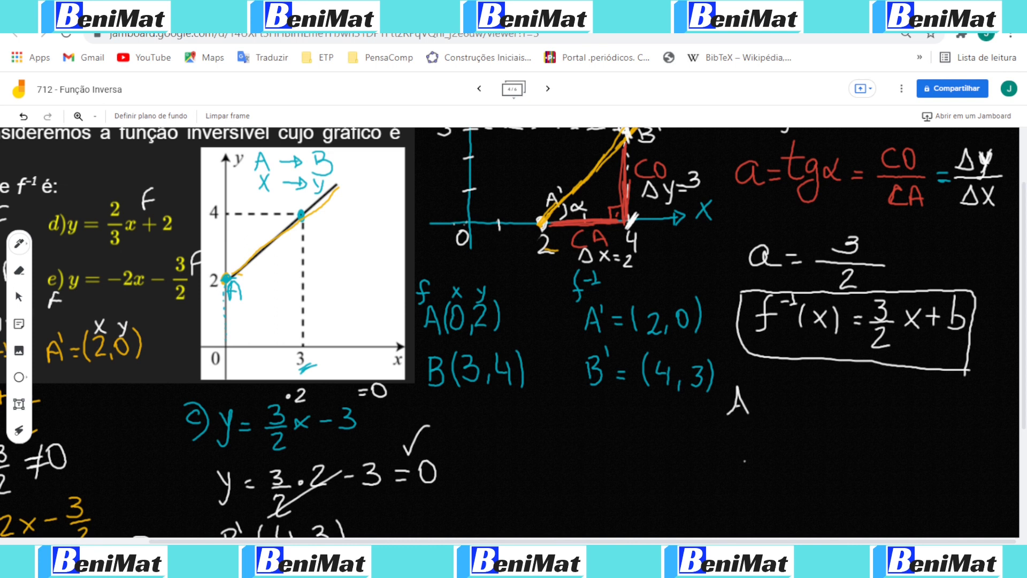
Step: Complete the white label A'(2,0), mark its coordinates x and y in orange, and draw an arrow from the 2 to the x of f⁻¹(x)
mouse_move(781, 407)
mouse_down()
mouse_move(777, 420)
mouse_move(795, 389)
mouse_move(807, 416)
mouse_up()
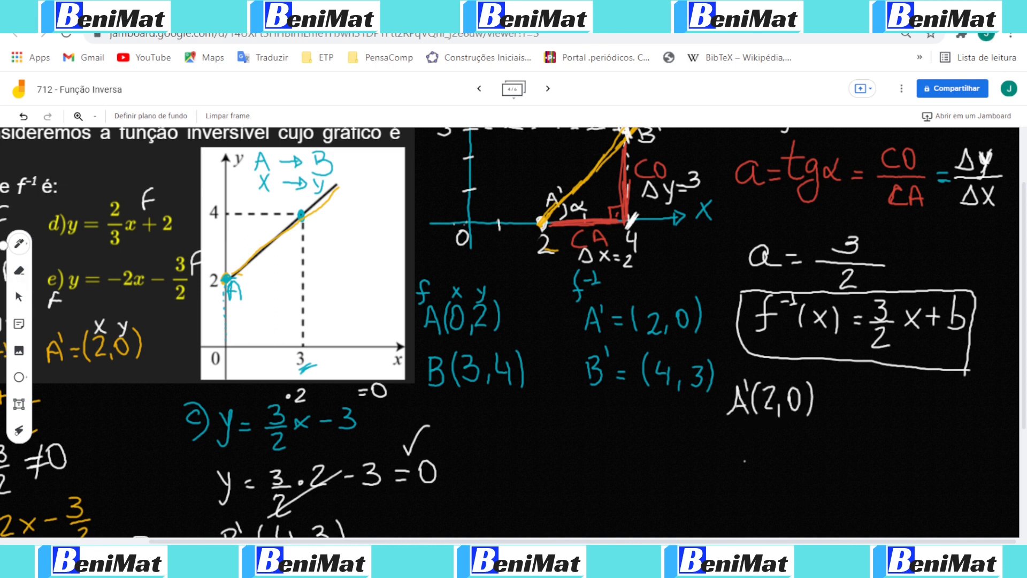
click(19, 244)
click(74, 292)
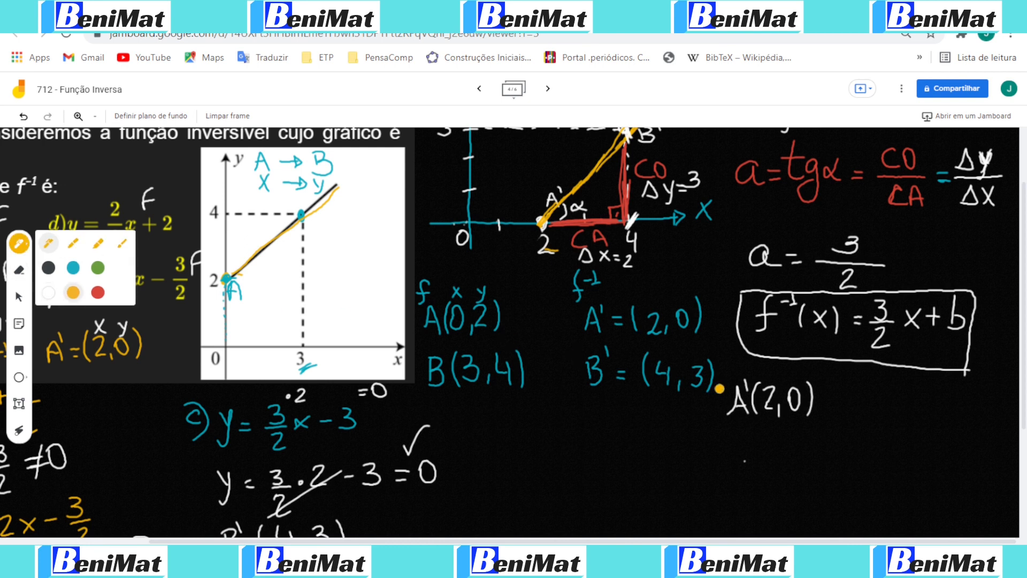
mouse_move(768, 374)
mouse_down()
mouse_move(774, 382)
mouse_move(822, 323)
mouse_up()
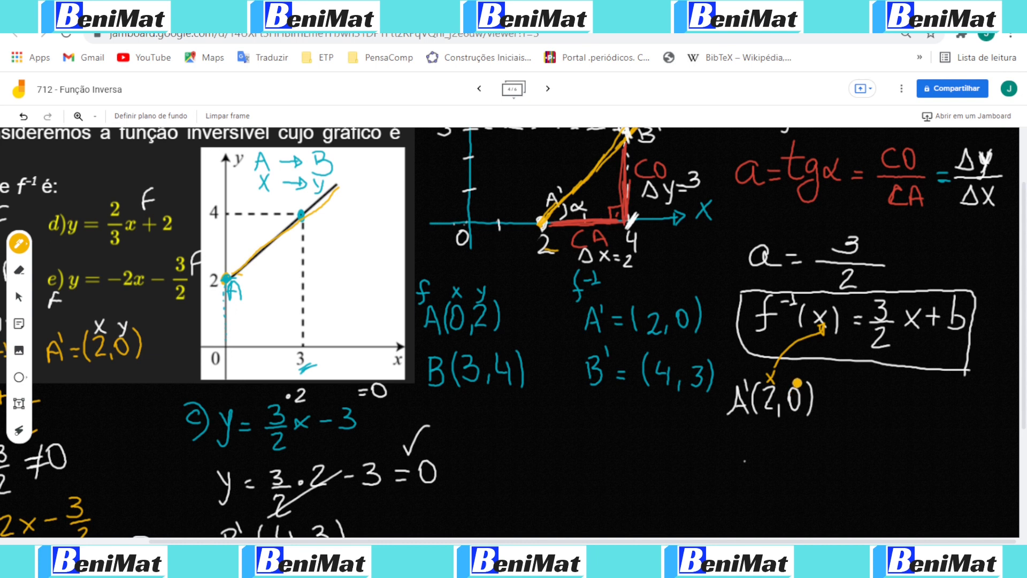
drag(797, 382, 798, 374)
Step: Write the substitution f⁻¹(2) = 3/2 · 2 + b = 0 in orange below A'(2,0)
drag(697, 438, 687, 475)
mouse_move(677, 459)
mouse_down()
mouse_move(714, 453)
mouse_move(729, 475)
mouse_move(757, 466)
mouse_up()
mouse_move(766, 444)
mouse_down()
mouse_move(769, 471)
mouse_move(801, 455)
mouse_up()
mouse_move(789, 463)
mouse_down()
mouse_move(820, 449)
mouse_move(811, 458)
mouse_move(827, 464)
mouse_move(830, 487)
mouse_up()
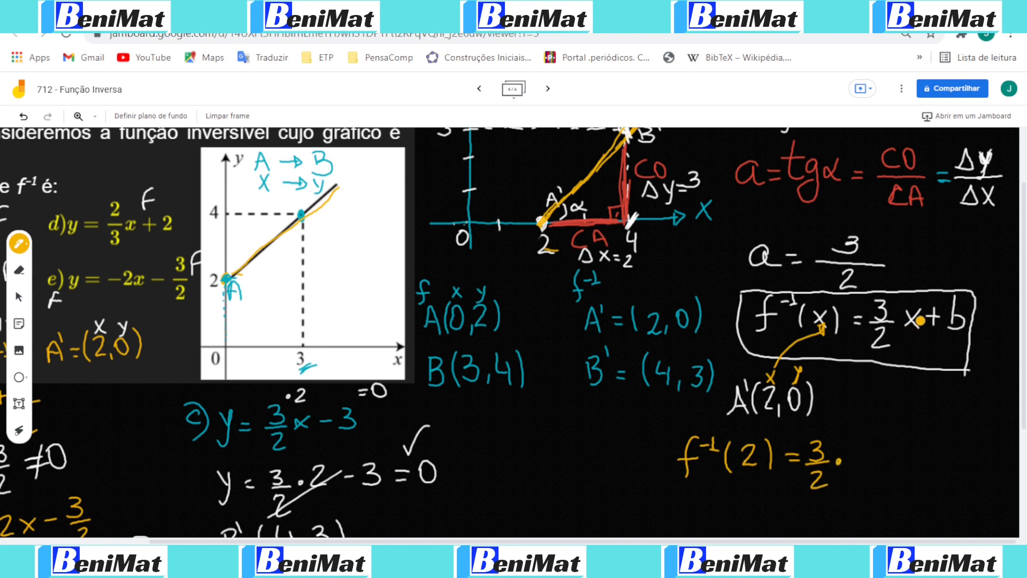
drag(854, 461, 886, 453)
mouse_move(879, 443)
mouse_down()
mouse_move(879, 463)
mouse_move(923, 451)
mouse_up()
drag(909, 458, 925, 458)
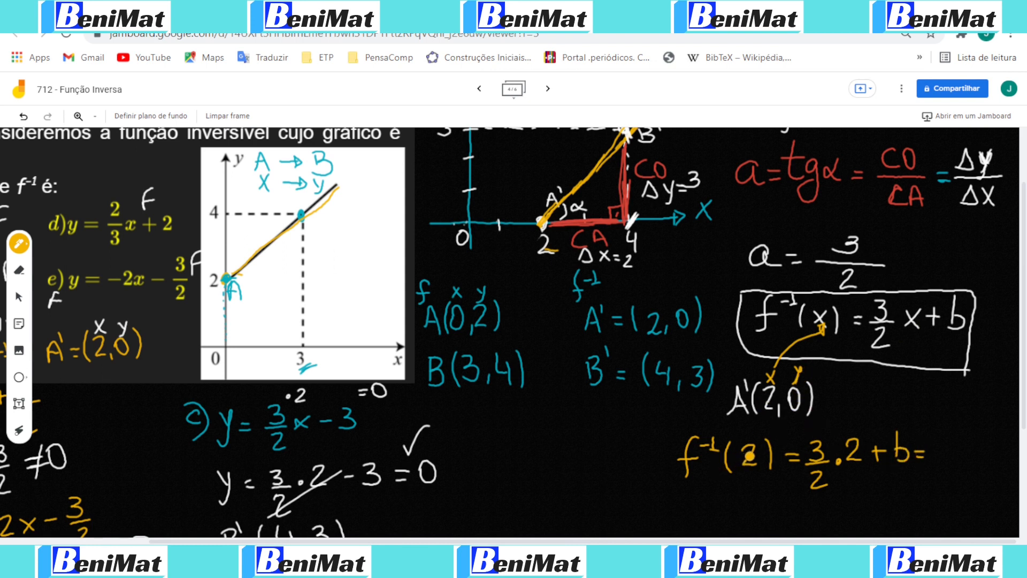
mouse_move(943, 438)
mouse_down()
mouse_move(937, 459)
mouse_move(945, 440)
mouse_up()
Step: Cancel the 2s in the substitution, write 3 + b = 0 ∴ b = −3 beneath it, and box b = −3
mouse_move(861, 436)
mouse_down()
mouse_move(810, 490)
mouse_move(839, 517)
mouse_move(879, 501)
mouse_up()
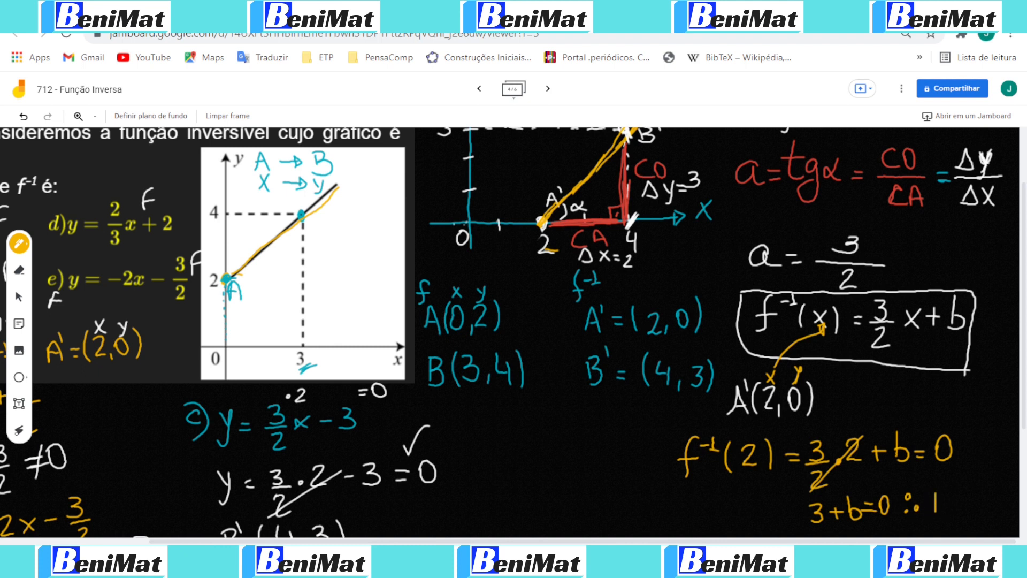
drag(955, 502, 964, 502)
mouse_move(967, 503)
mouse_down()
mouse_move(985, 502)
mouse_move(980, 518)
mouse_up()
mouse_move(921, 487)
mouse_down()
mouse_move(923, 517)
mouse_move(1016, 530)
mouse_up()
drag(919, 485, 1013, 515)
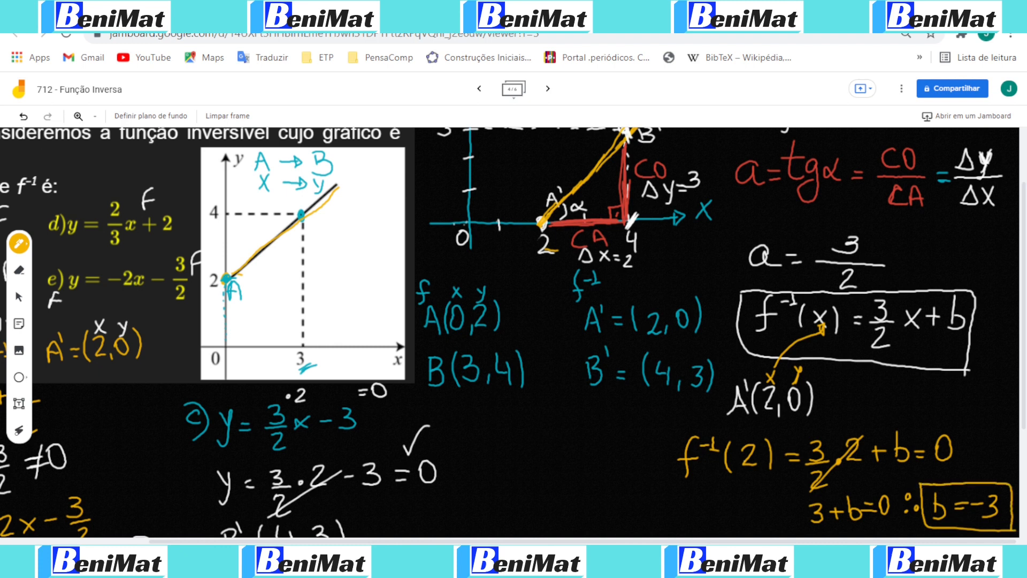
Step: Write f⁻¹(x) = 3/2 x + b in orange in the empty area below the b calculation
scroll(493, 438, down, 3)
scroll(493, 437, up, 1)
scroll(490, 437, down, 2)
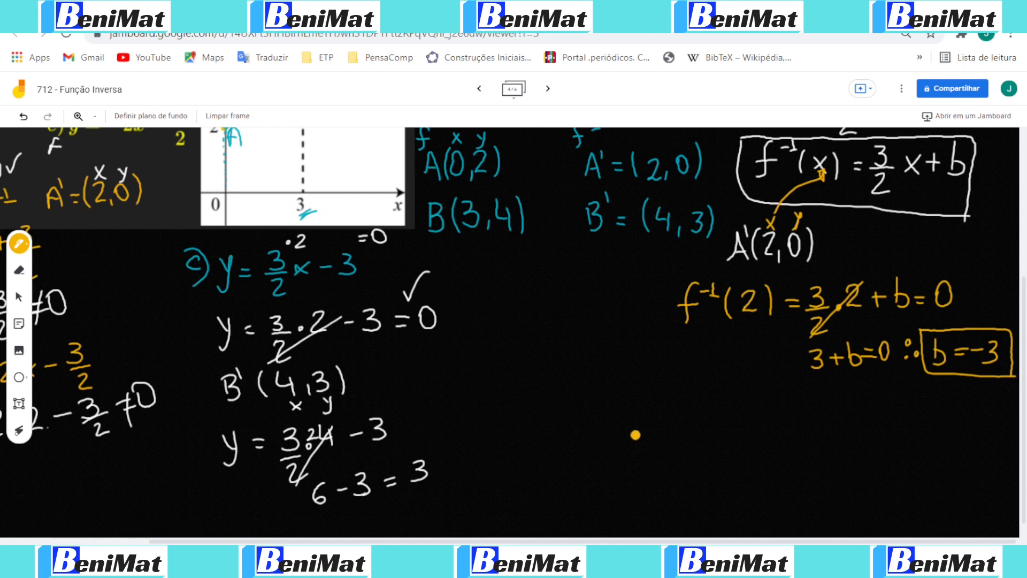
drag(605, 429, 593, 448)
mouse_move(612, 410)
mouse_down()
mouse_move(609, 434)
mouse_move(630, 415)
mouse_move(640, 423)
mouse_move(616, 434)
mouse_move(614, 454)
mouse_move(628, 454)
mouse_up()
mouse_move(628, 444)
mouse_down()
mouse_move(621, 455)
mouse_move(636, 454)
mouse_up()
drag(641, 446, 650, 446)
mouse_move(641, 451)
mouse_down()
mouse_move(698, 448)
mouse_move(696, 473)
mouse_move(708, 450)
mouse_move(748, 444)
mouse_up()
mouse_move(741, 436)
mouse_down()
mouse_move(741, 454)
mouse_move(759, 456)
mouse_up()
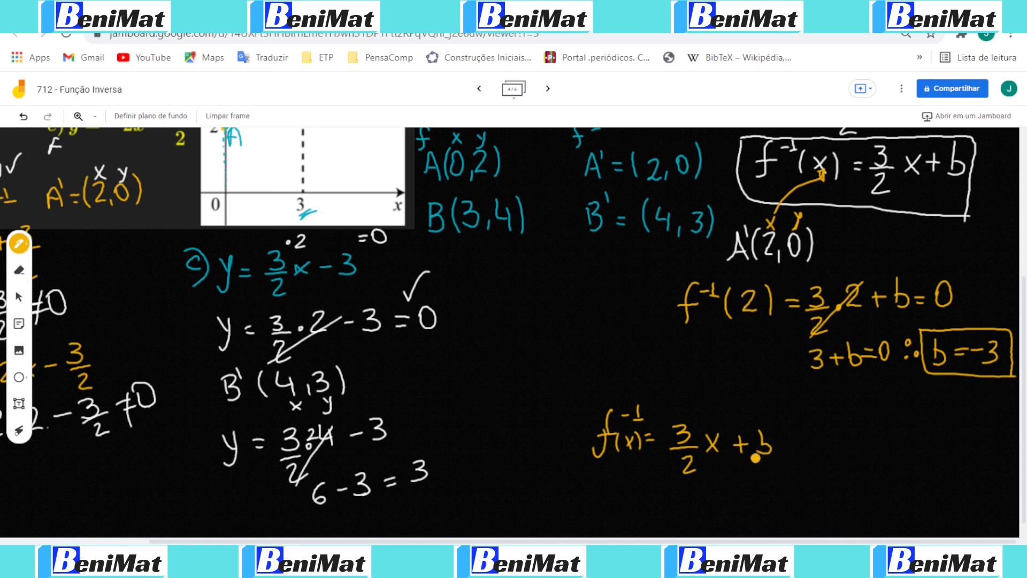
Step: Replace the + b of the orange inverse function with − 3 and draw a box around the whole equation
key(ctrl+z)
key(ctrl+z)
drag(769, 438, 761, 453)
drag(577, 395, 773, 484)
mouse_move(578, 389)
mouse_down()
mouse_move(767, 387)
mouse_move(783, 474)
mouse_move(756, 484)
mouse_up()
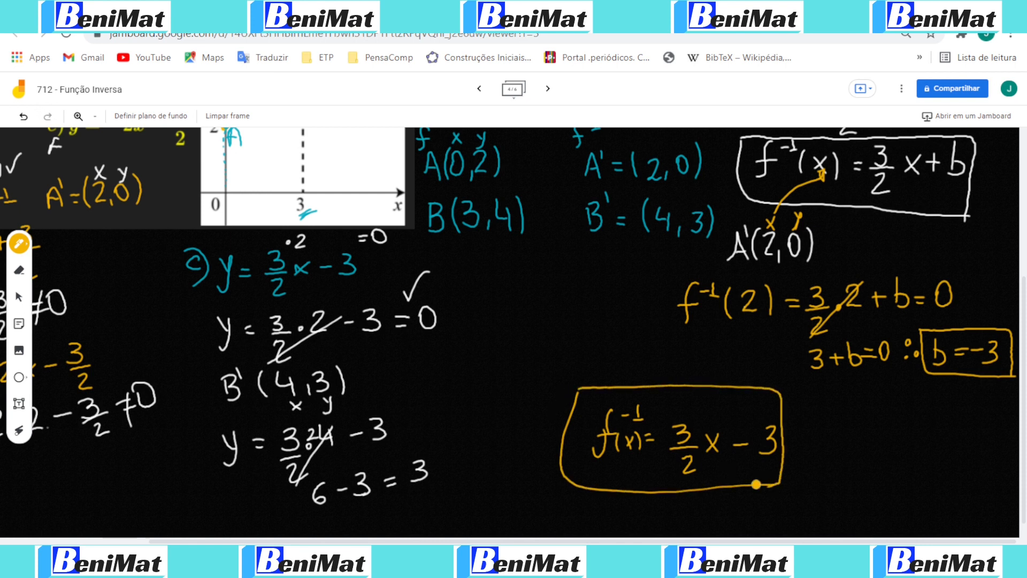
Step: Switch to GeoGebra and hide the reflection d₁, the lines x = 2 and y = x, and the functions a(x) and d(x)
scroll(514, 224, up, 5)
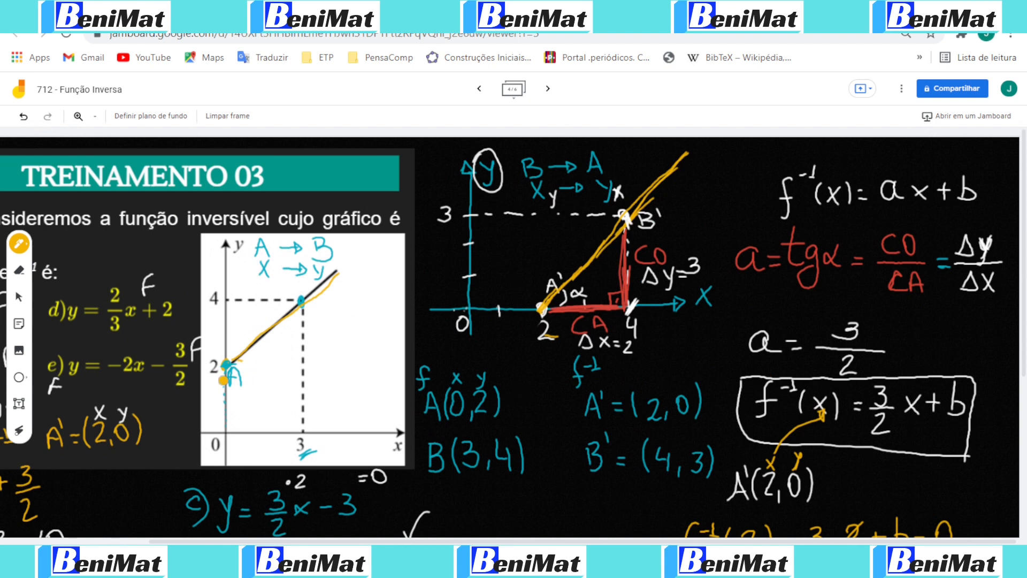
key(ctrl+Tab)
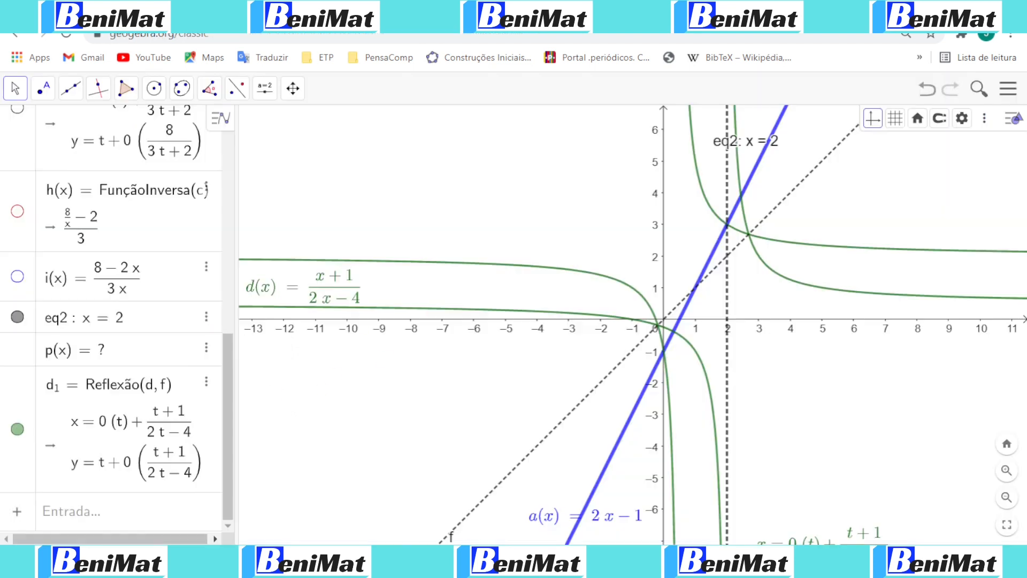
click(18, 428)
click(16, 317)
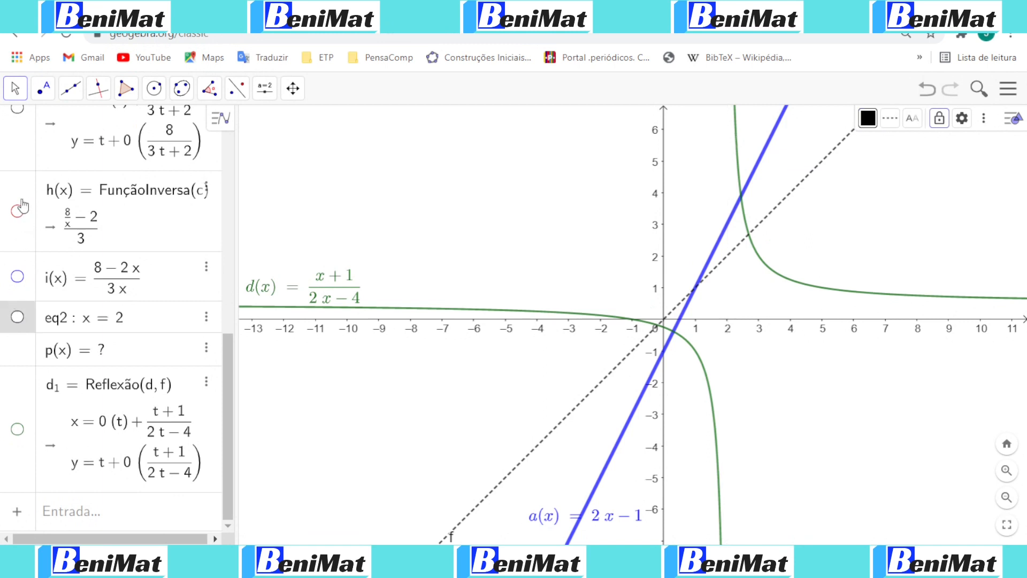
scroll(28, 148, up, 5)
click(17, 123)
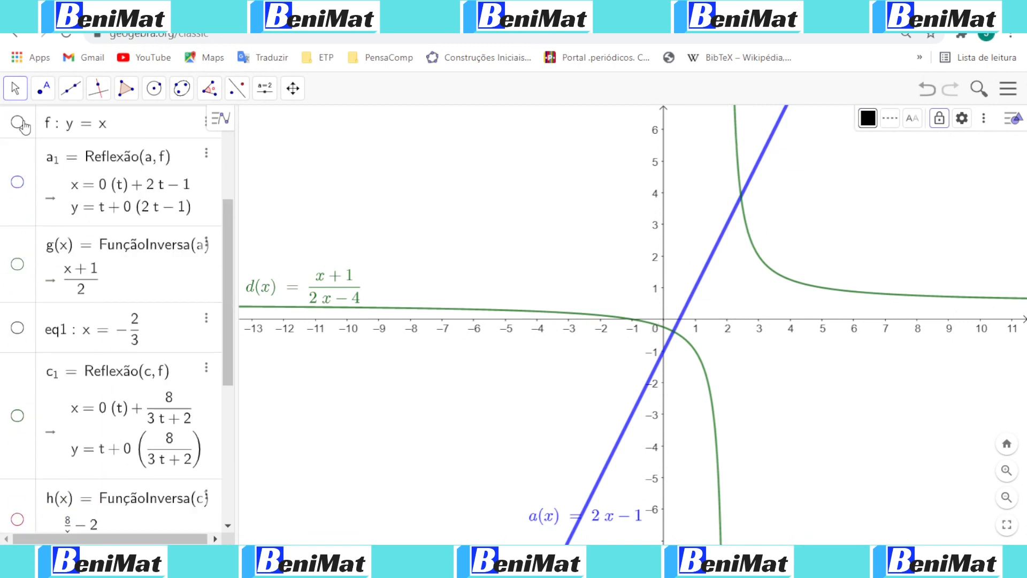
scroll(19, 144, up, 3)
click(17, 172)
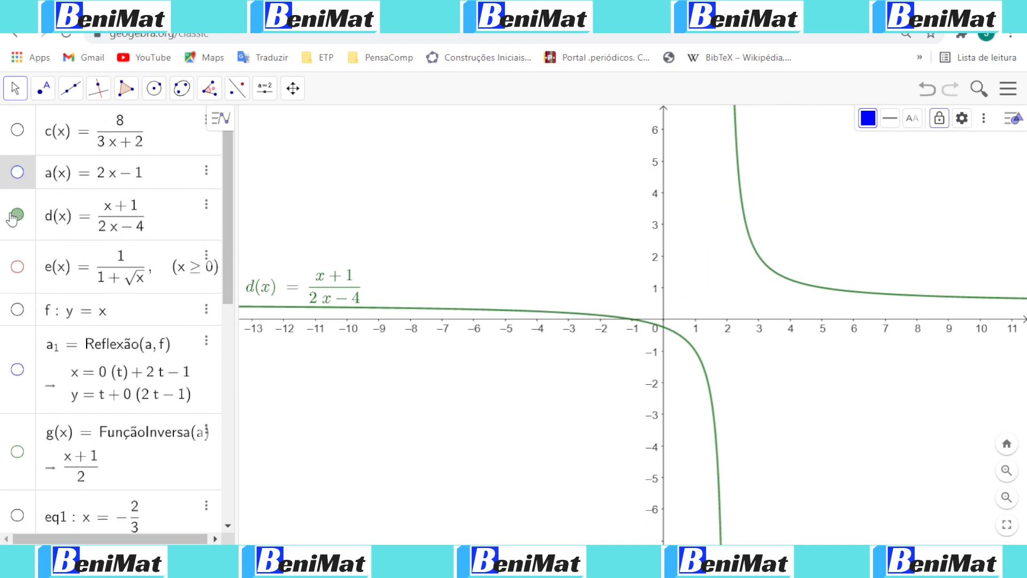
click(13, 220)
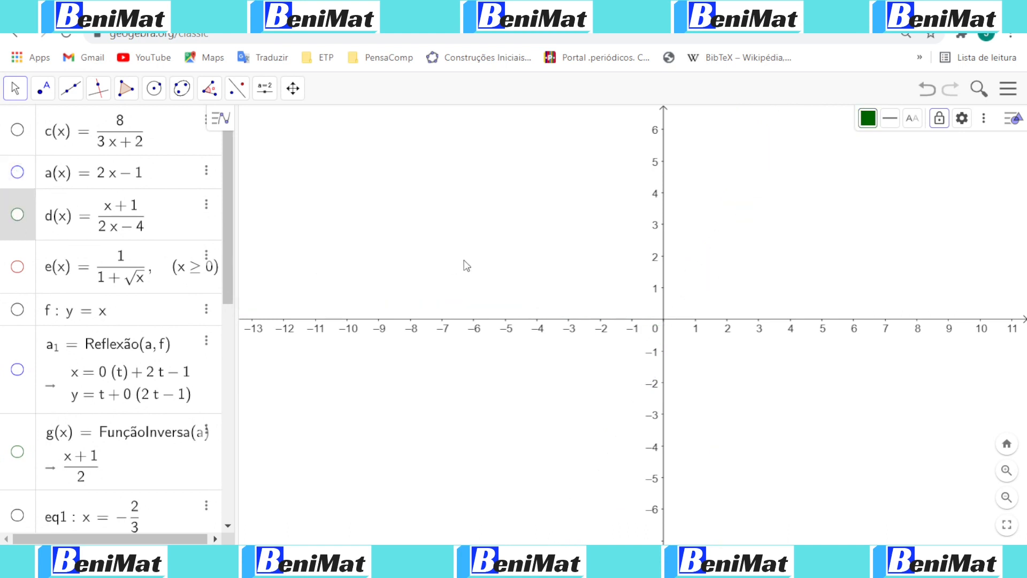
Step: Check the coordinates on the Jamboard and create point A = (0, 2) in GeoGebra
drag(644, 264, 511, 292)
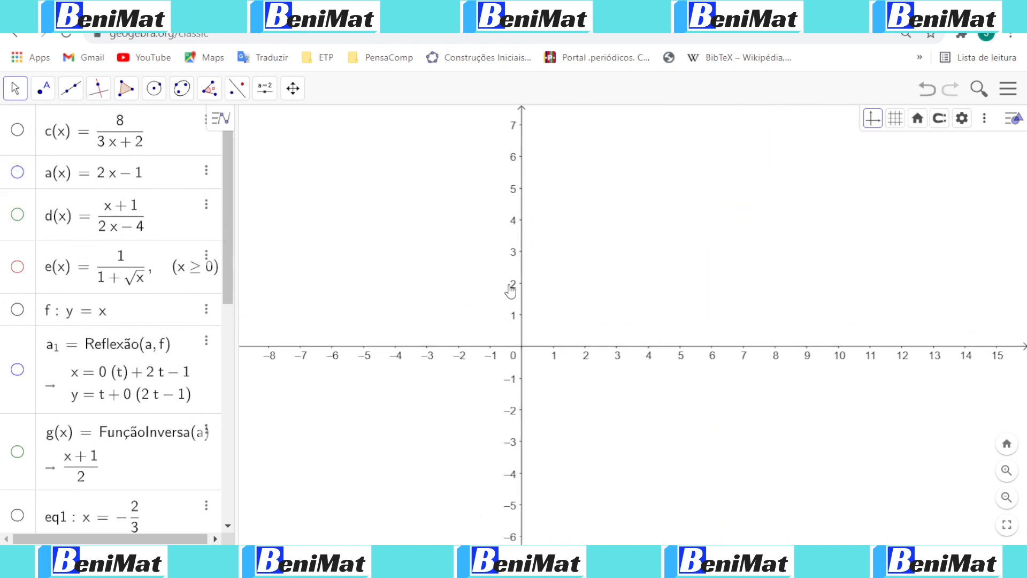
click(42, 95)
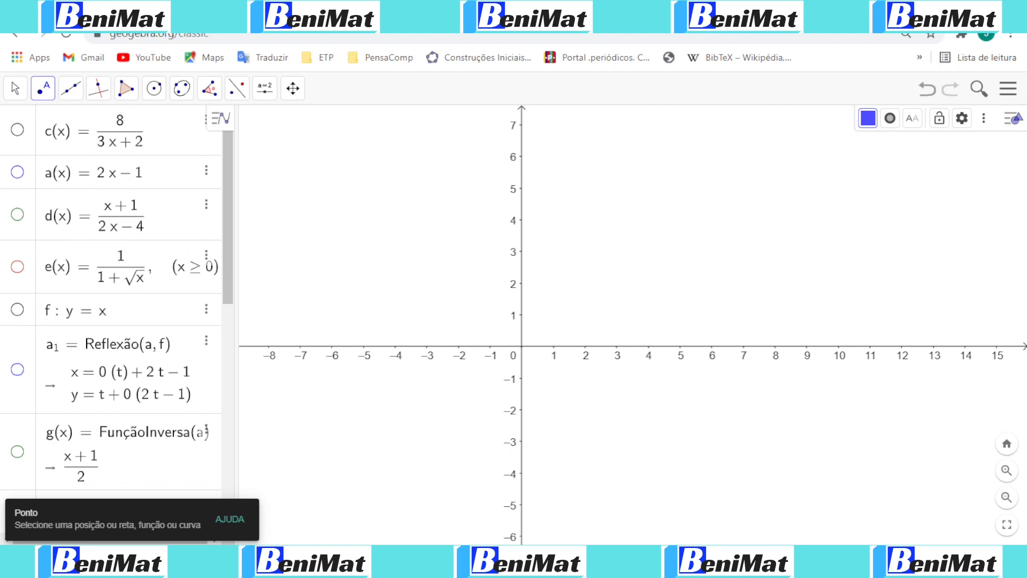
key(ctrl+Tab)
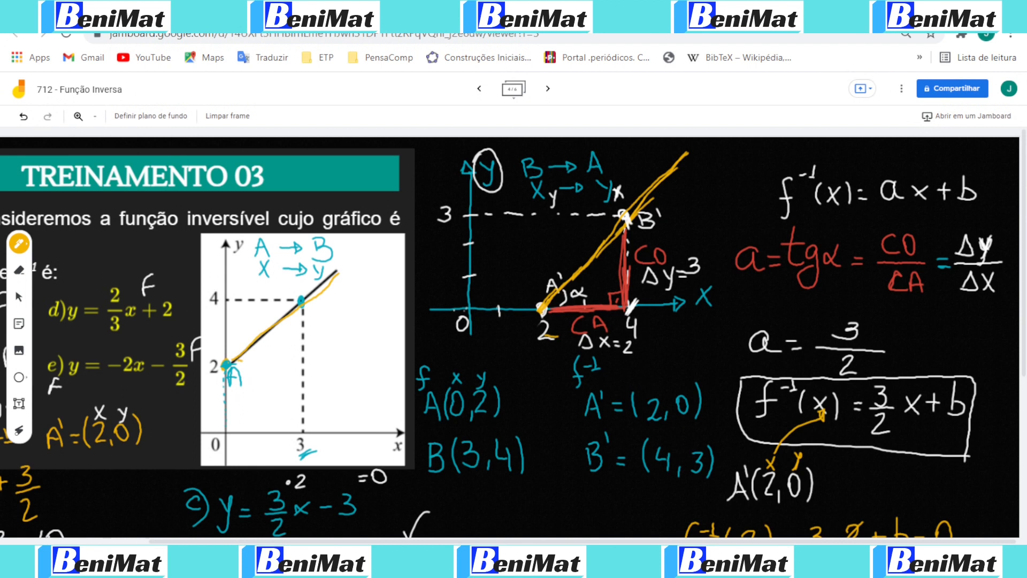
key(ctrl+shift+Tab)
scroll(122, 442, down, 5)
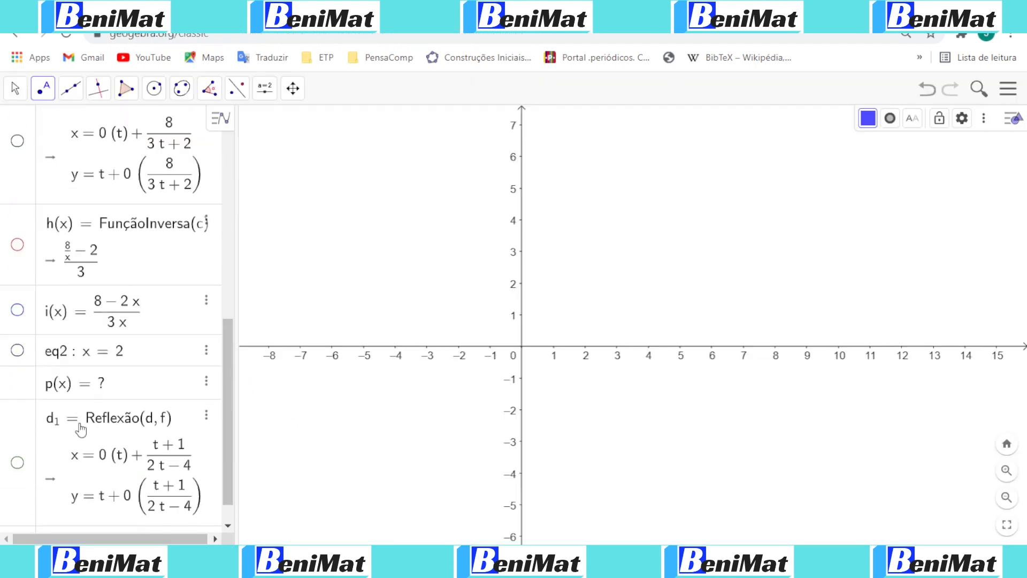
click(64, 513)
text(A )
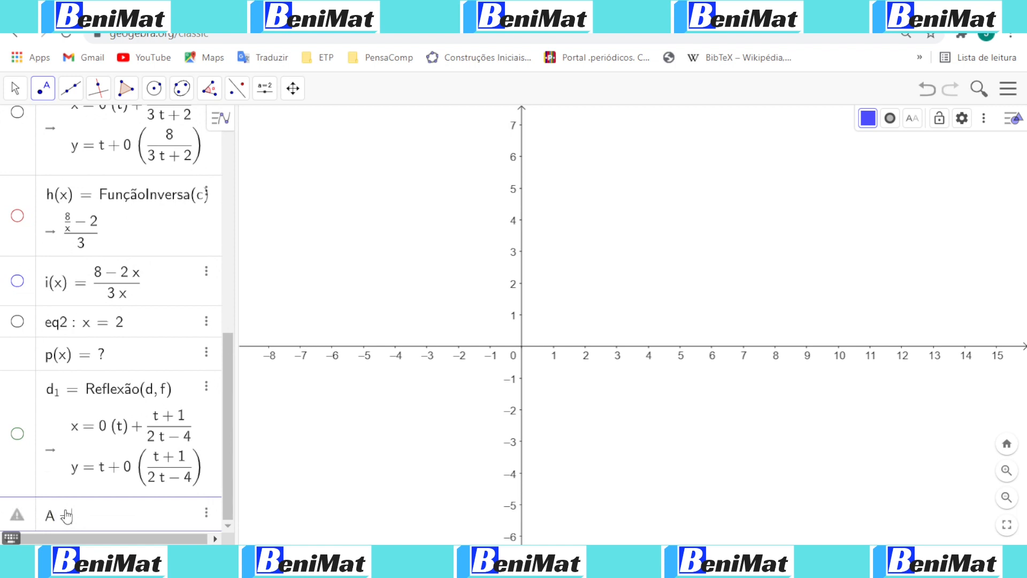
text(= (0)
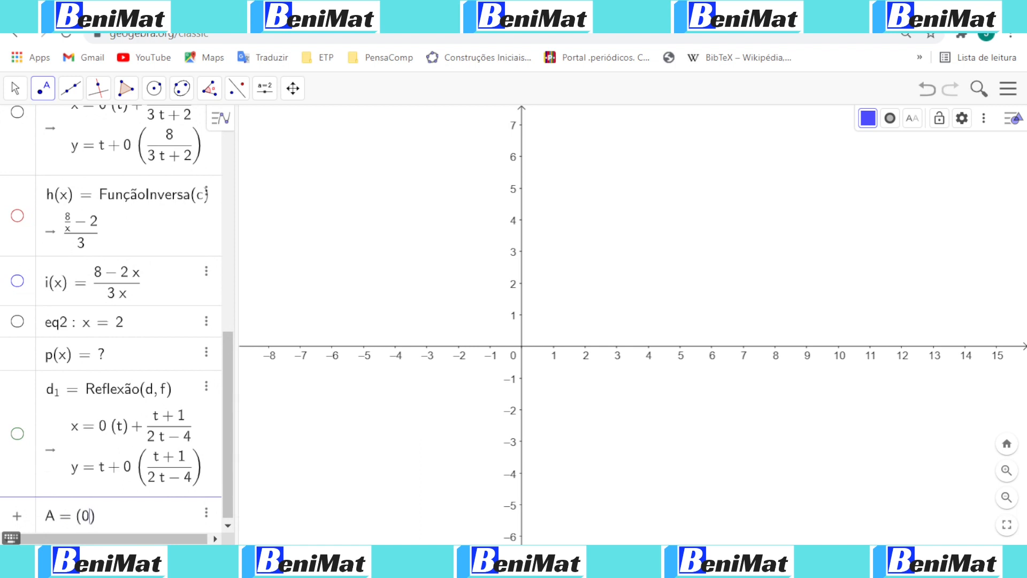
text(, 2)
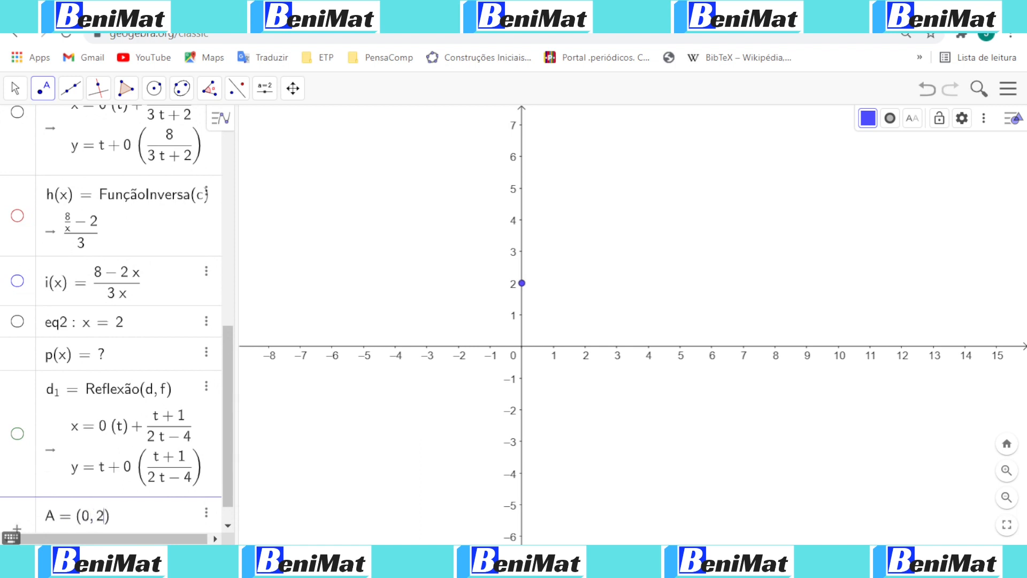
key(Return)
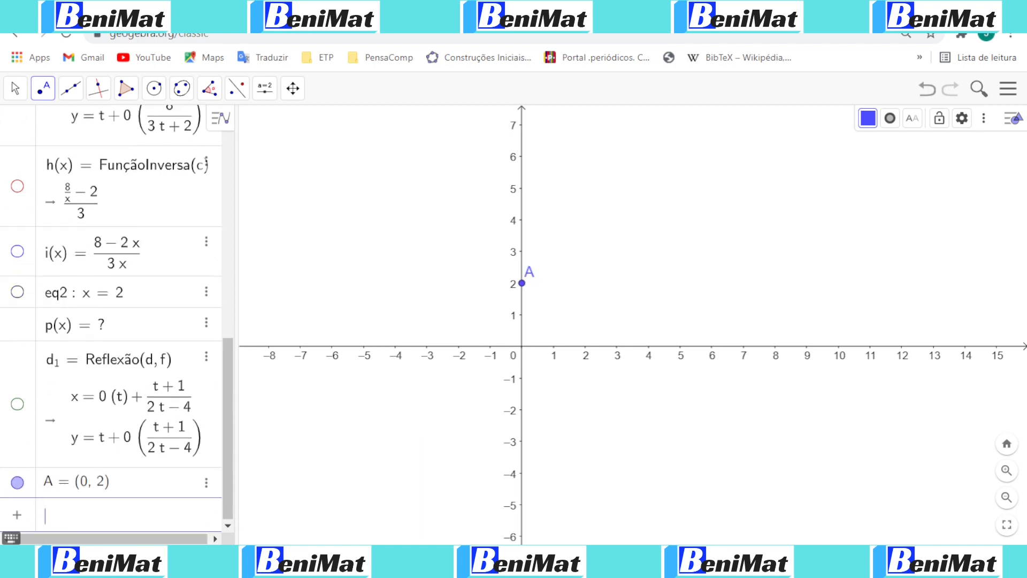
Step: Create point B = (3, 4)
text(B )
text(= )
text((3, )
text(4)
key(Return)
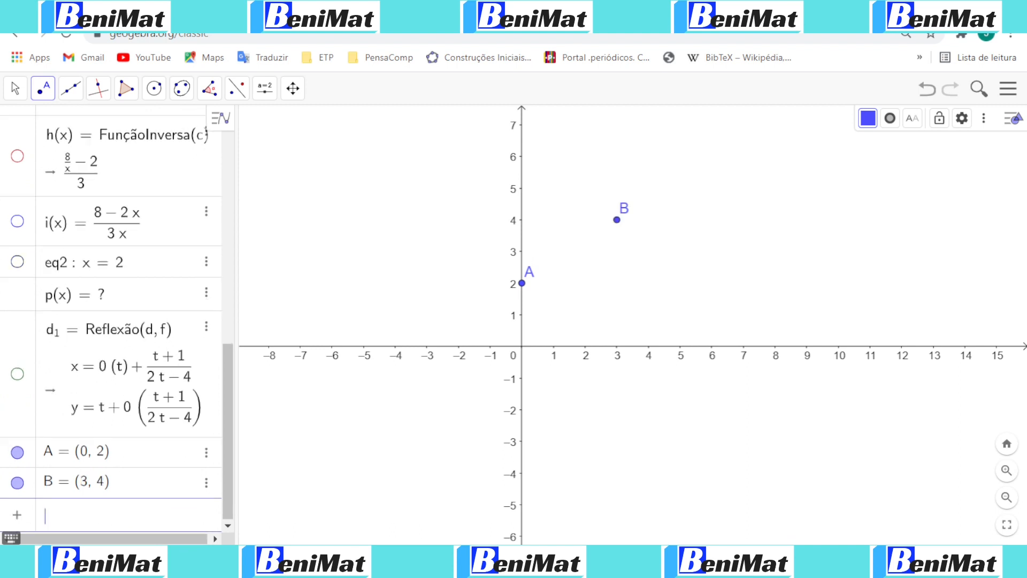
Step: Draw a ray (Semirreta) starting at point A and passing through point B
click(71, 95)
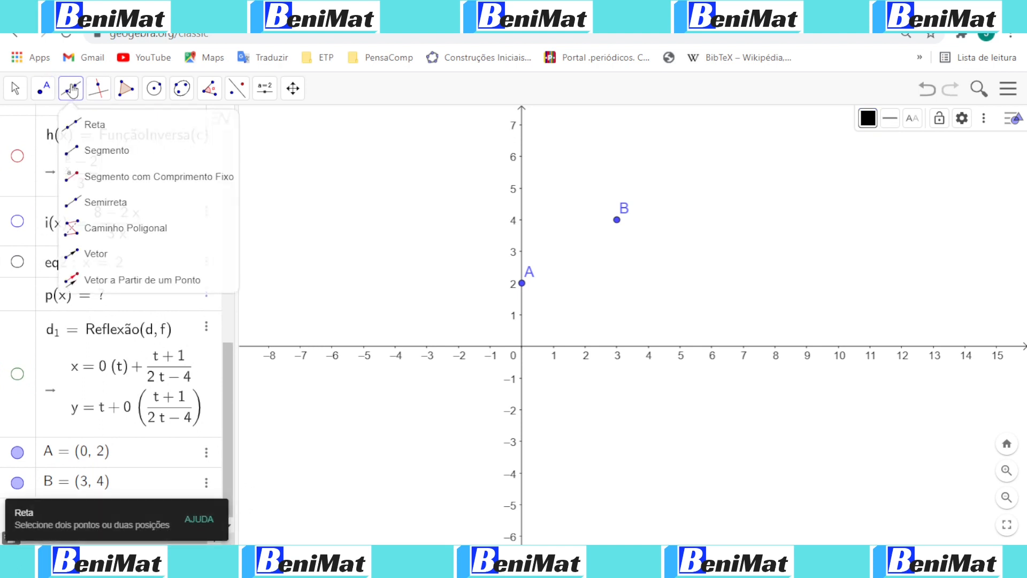
click(75, 208)
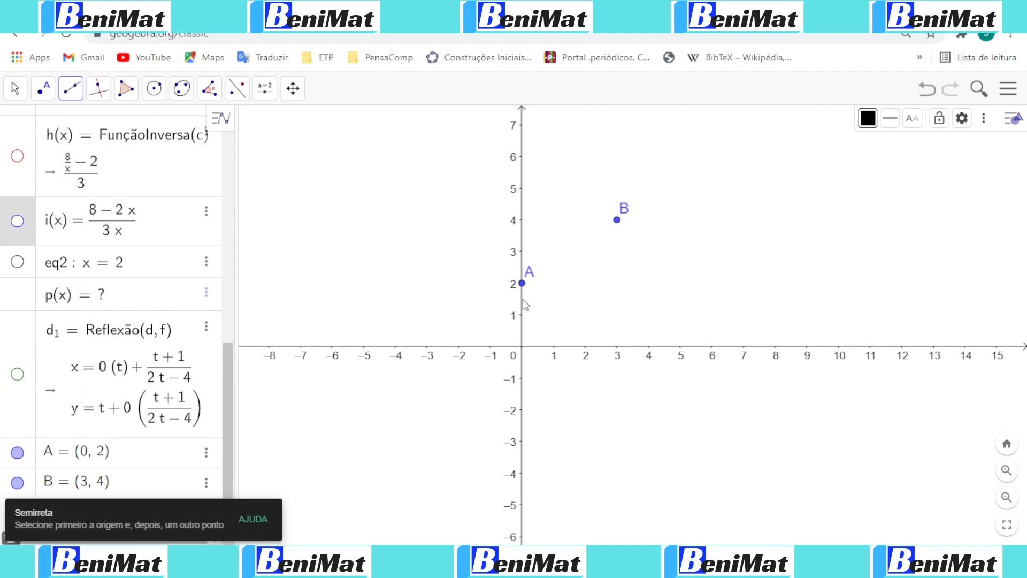
click(522, 285)
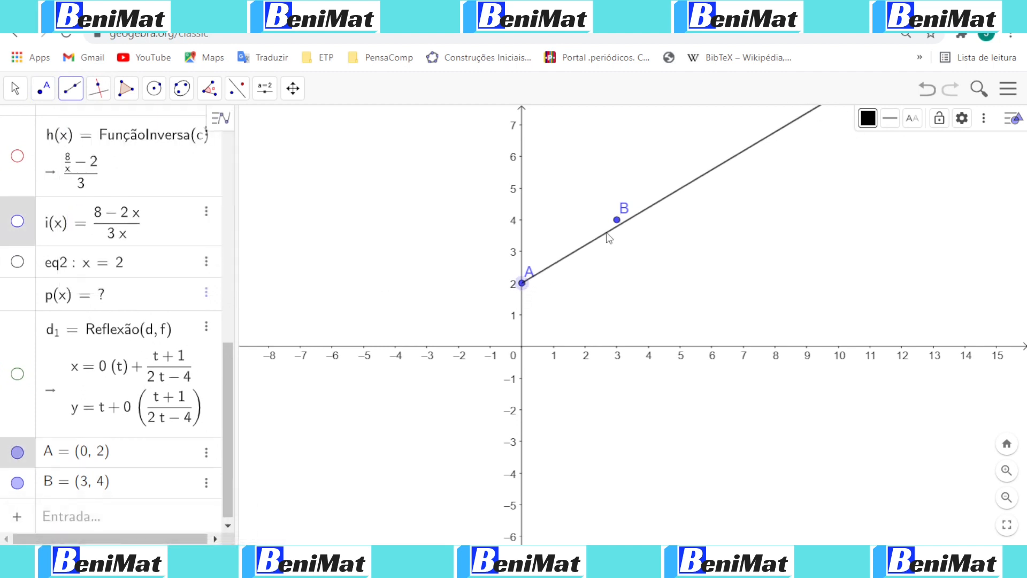
click(616, 222)
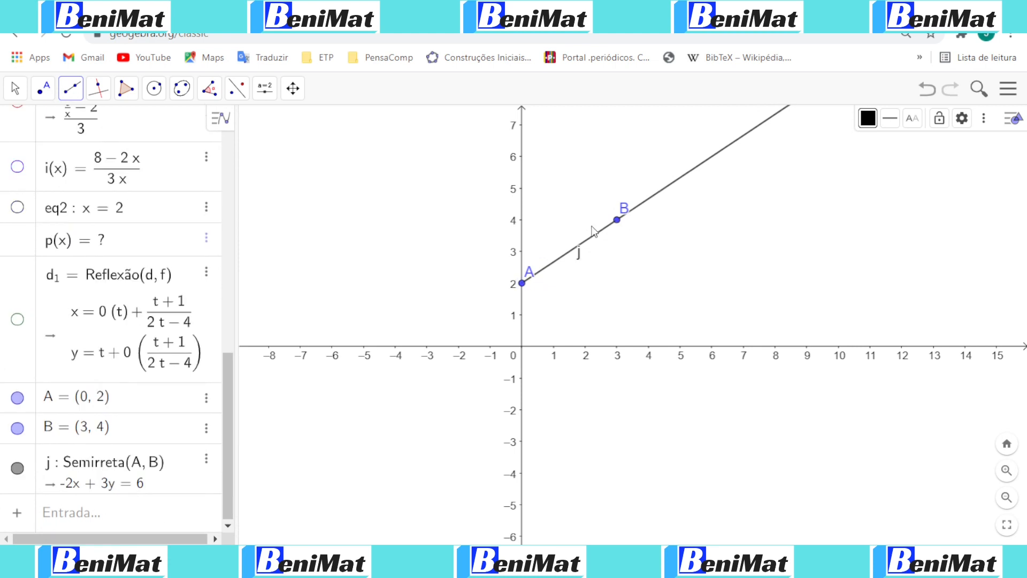
Step: Move the label of point A to the left of the y-axis and the label of B directly above its point
click(13, 89)
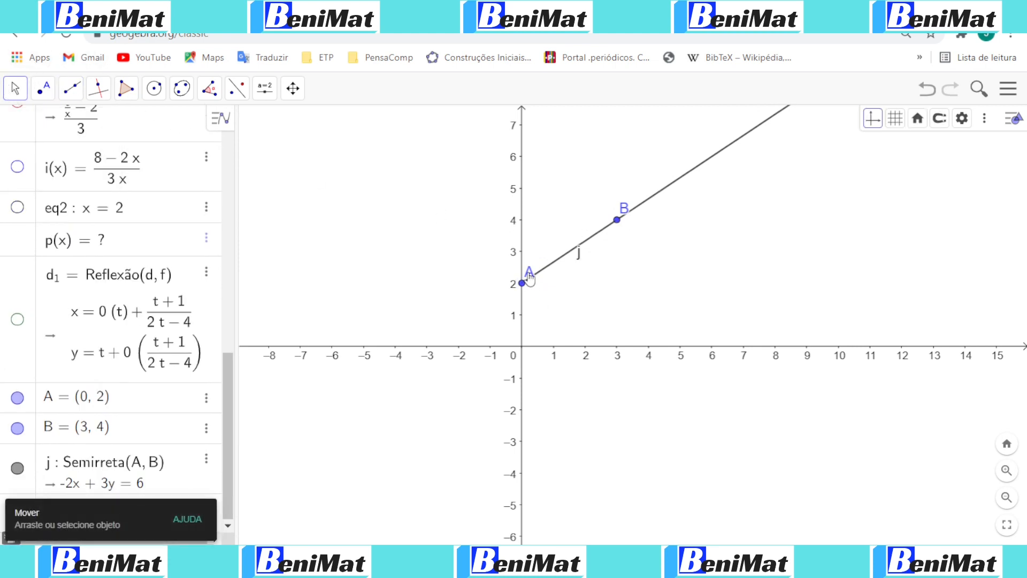
drag(530, 277, 507, 279)
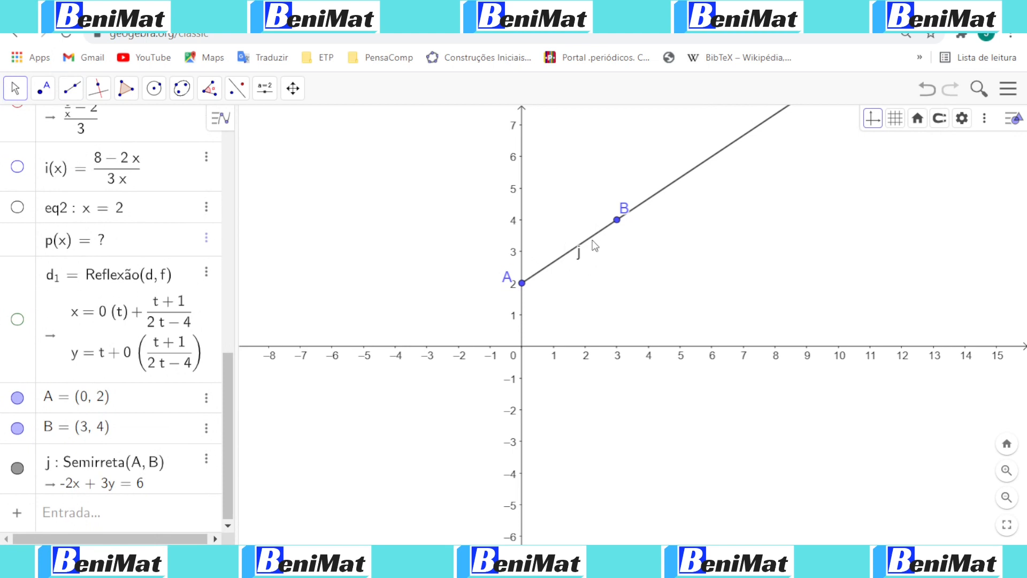
drag(625, 209, 619, 208)
click(617, 207)
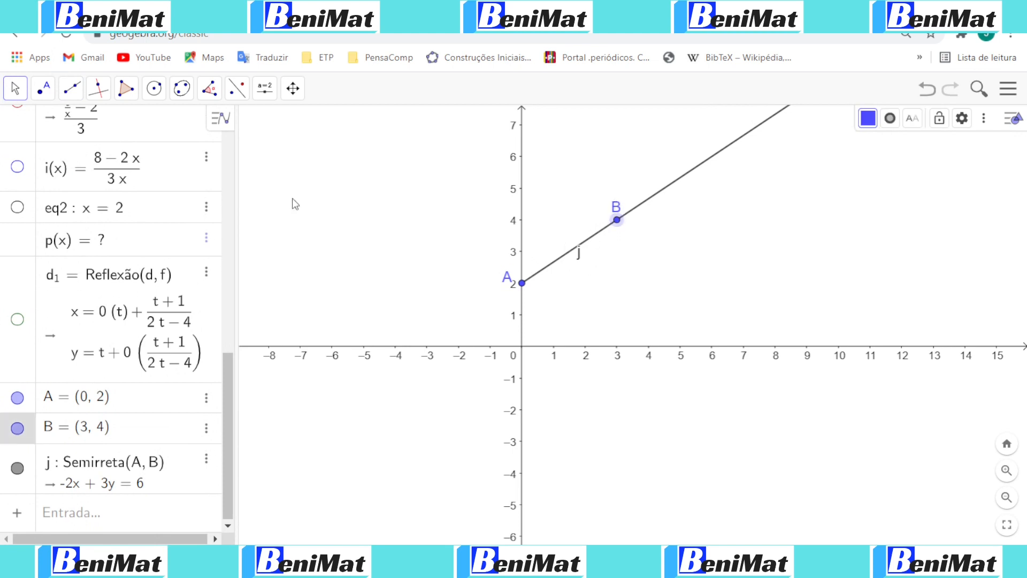
Step: Check the graph on the Jamboard and set the equation form of the GeoGebra ray through A and B to y = a x + b
click(300, 11)
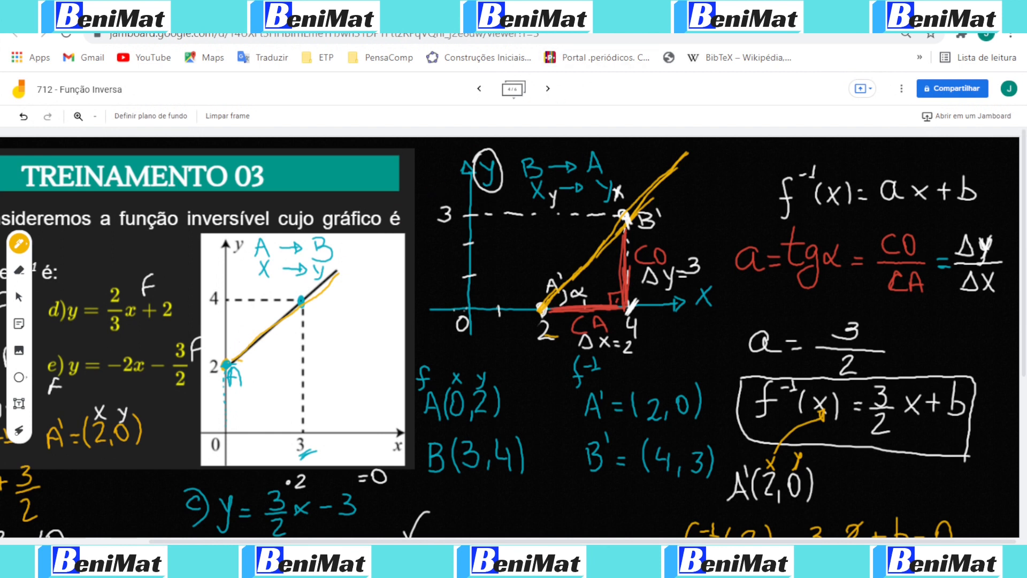
click(637, 10)
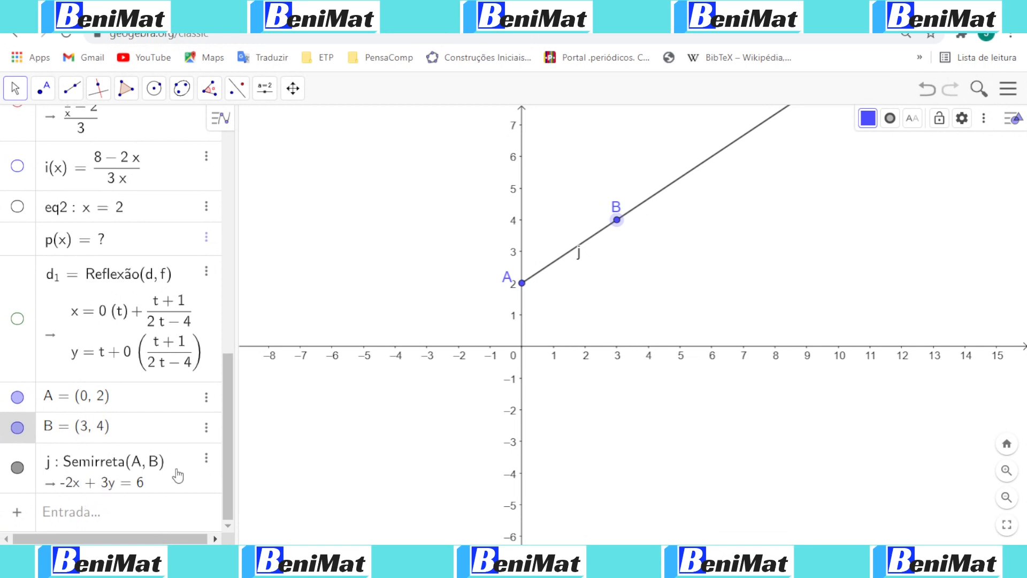
click(206, 460)
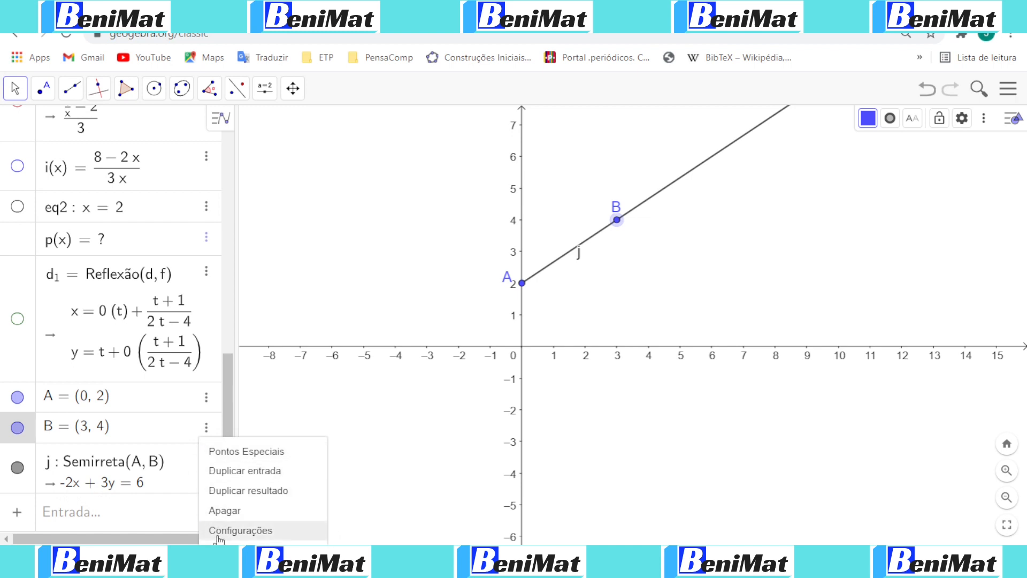
click(240, 530)
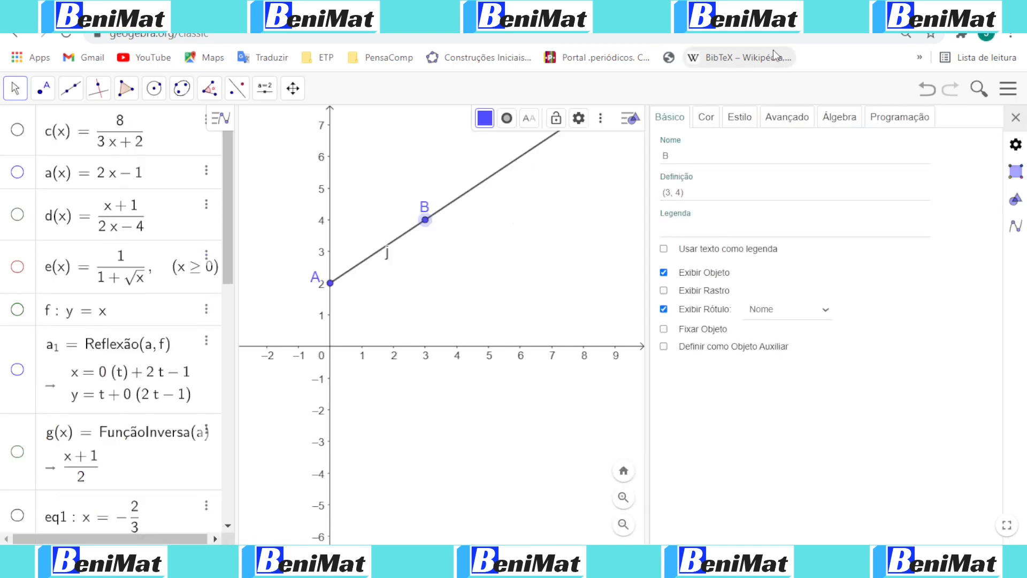
click(705, 119)
click(738, 119)
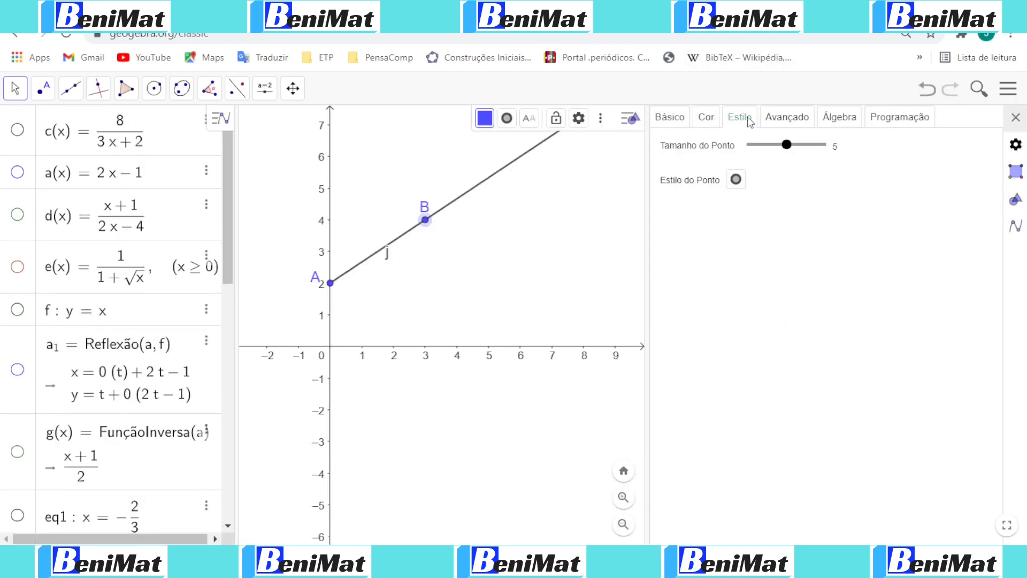
click(777, 122)
click(844, 120)
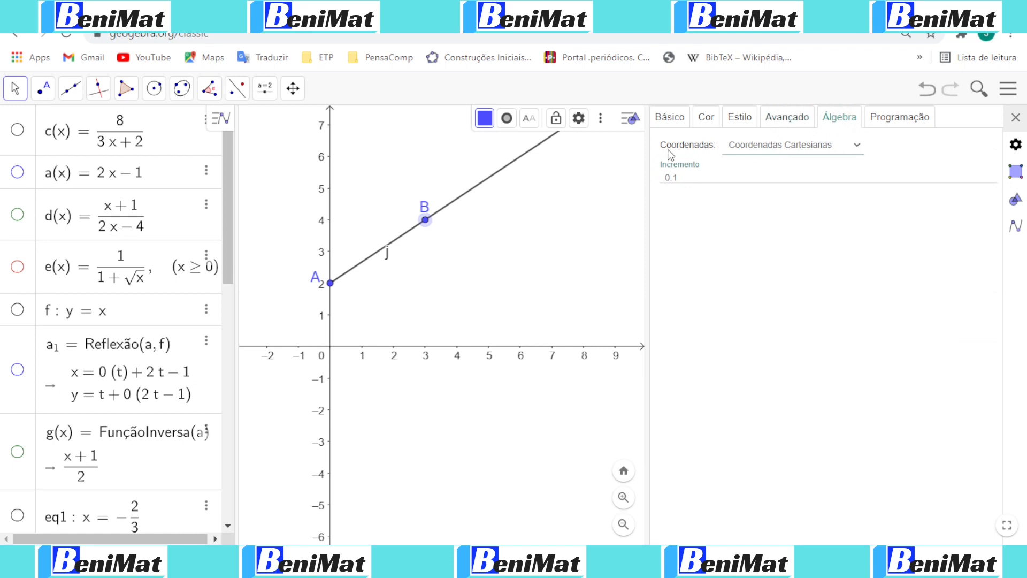
click(488, 186)
click(489, 181)
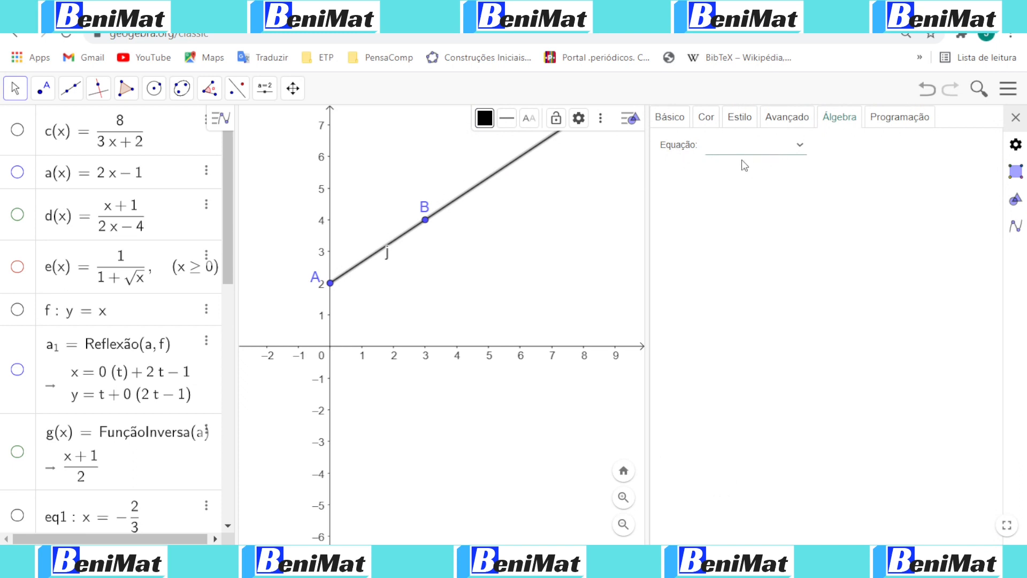
scroll(80, 353, down, 10)
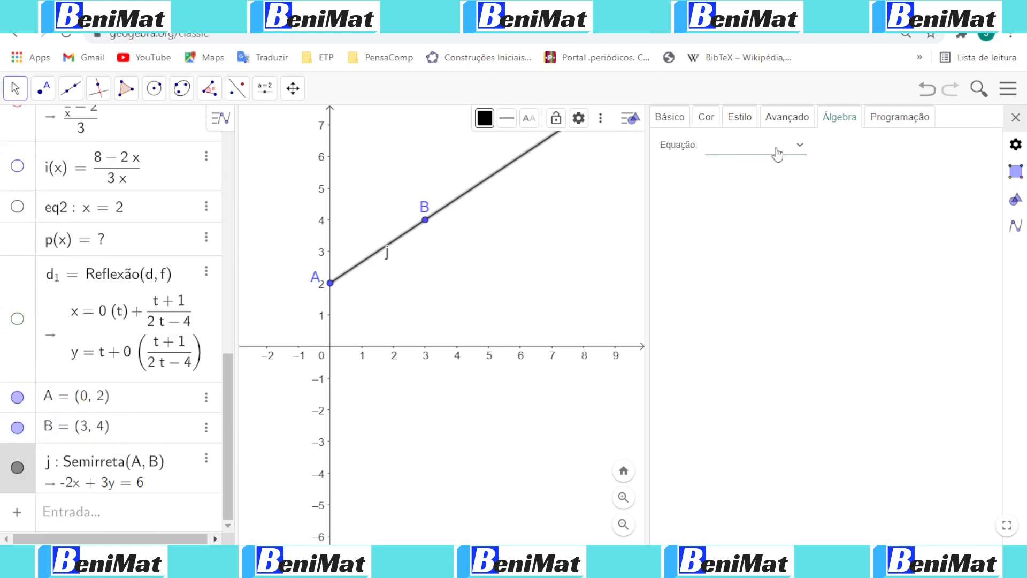
click(752, 180)
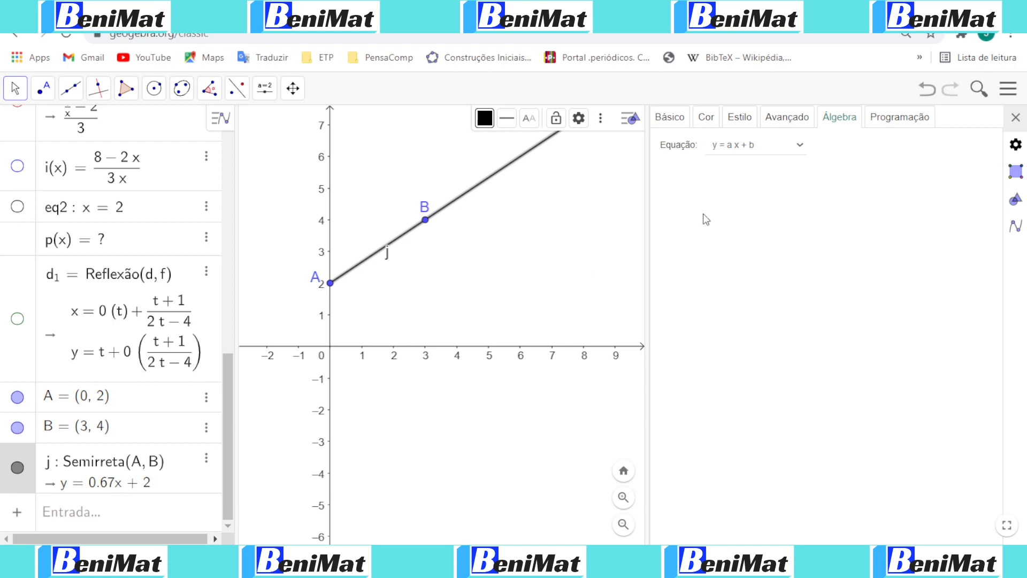
Step: Try the parametric form and a x + b y = c for the ray's equation, and return it to y = a x + b
click(770, 185)
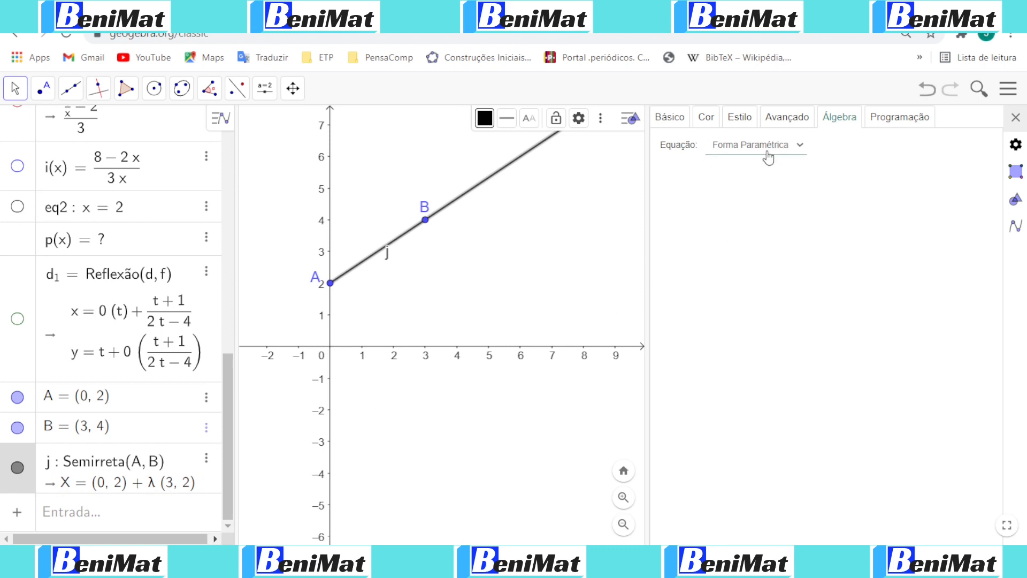
click(741, 169)
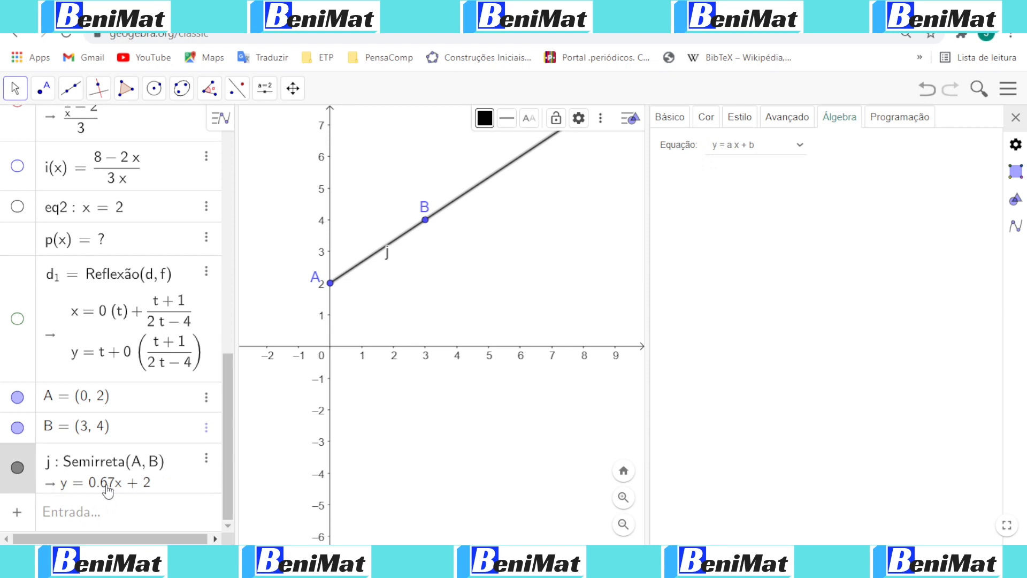
click(753, 160)
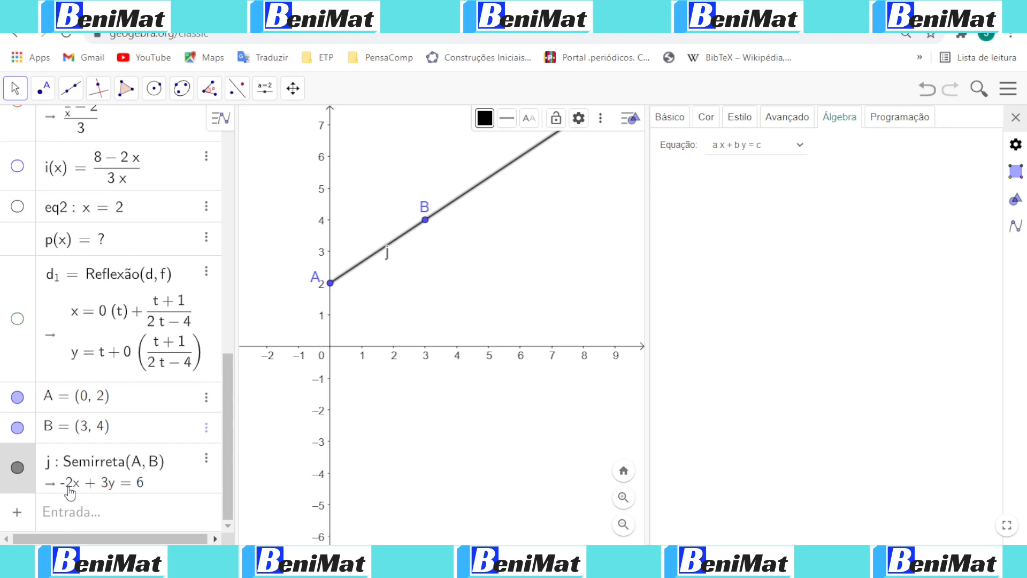
click(782, 118)
click(848, 117)
click(755, 174)
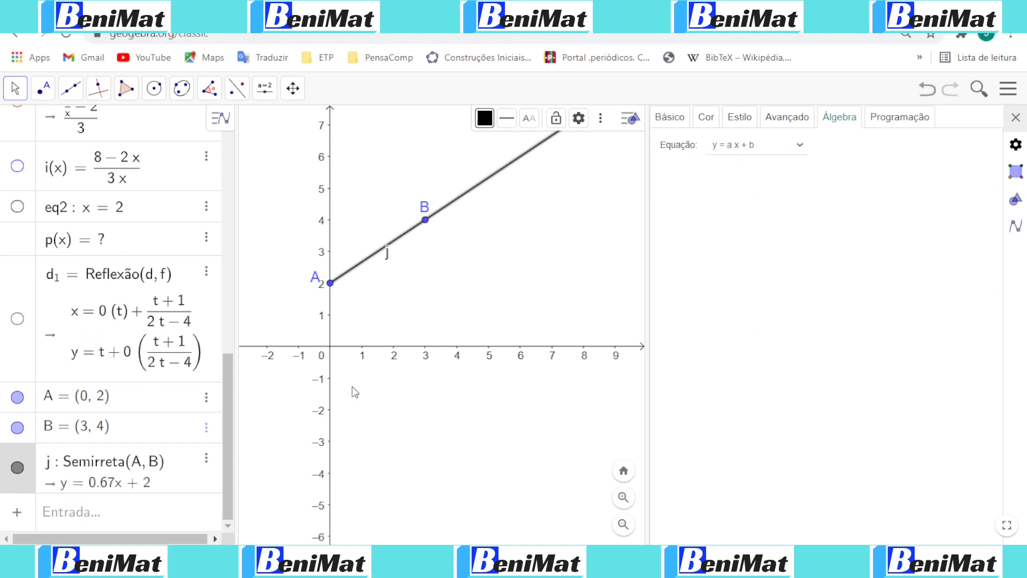
Step: Reselect the ray through A and B in the graph and close its settings
click(86, 515)
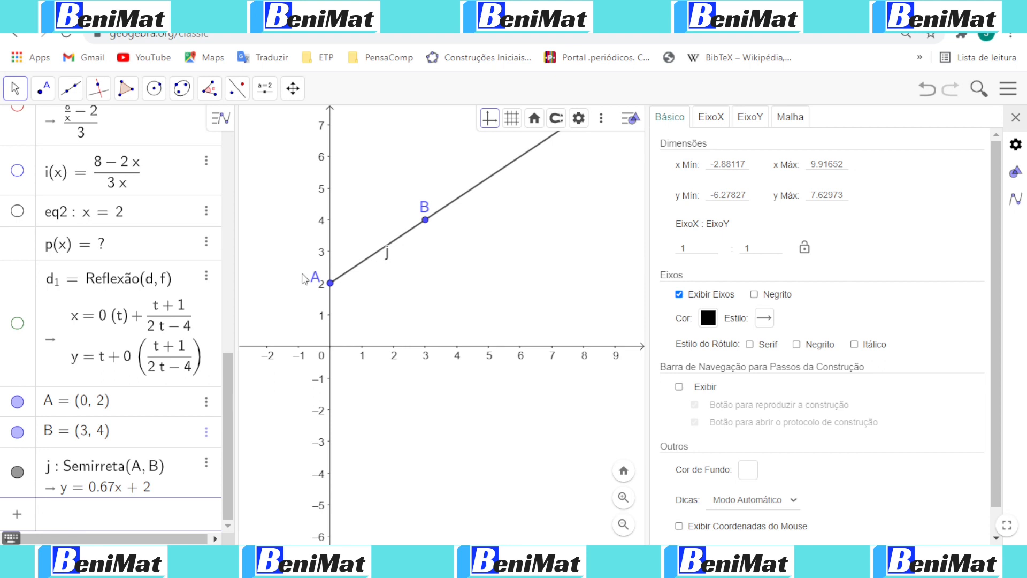
click(454, 199)
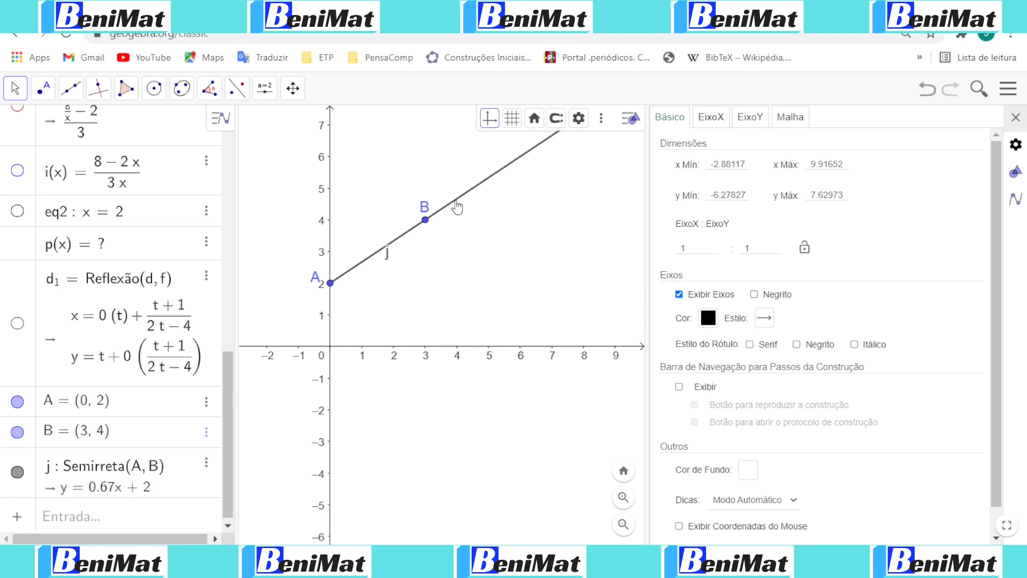
click(456, 202)
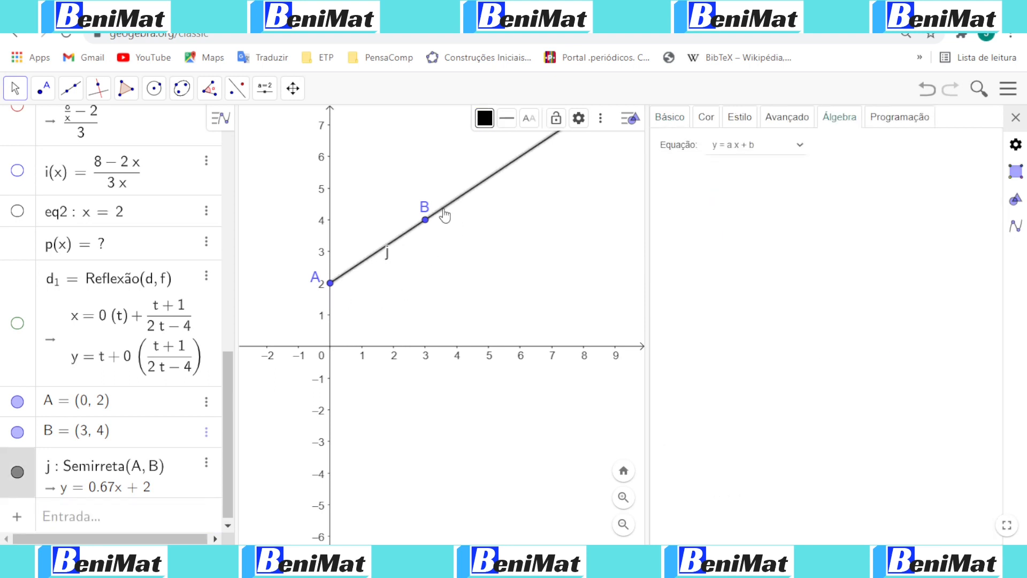
click(1015, 118)
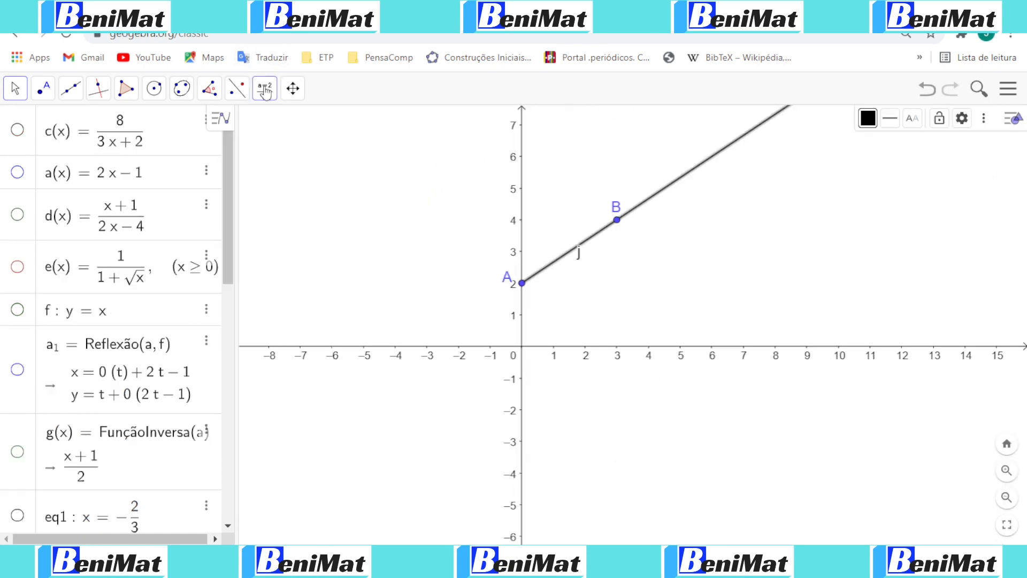
Step: Show the hidden line f: y = x in the graph and clear the selection
scroll(59, 447, down, 10)
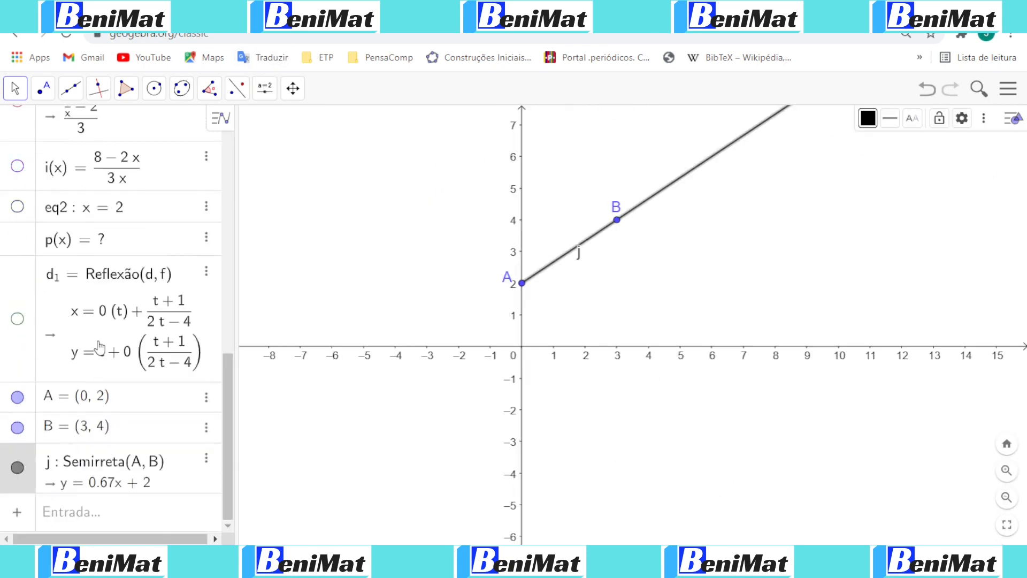
scroll(68, 329, up, 8)
scroll(65, 333, up, 3)
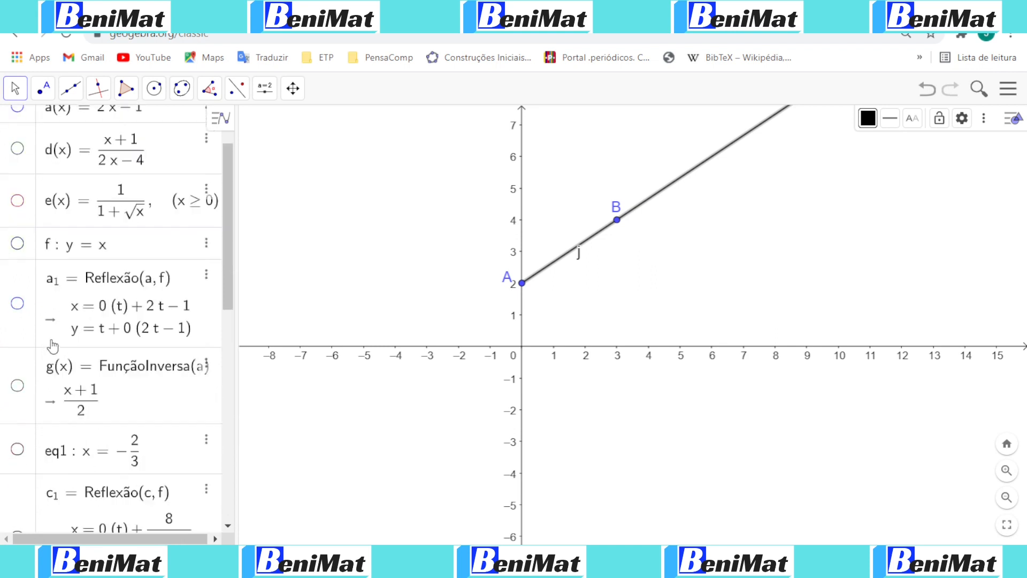
click(18, 309)
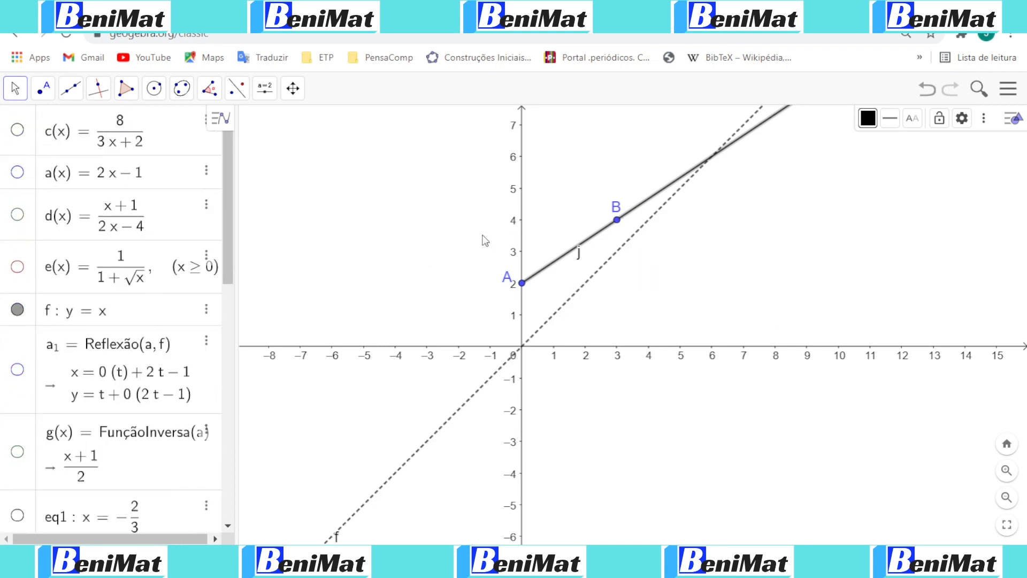
click(399, 214)
Step: Reflect the ray through A and B about the dashed line y = x
scroll(171, 319, down, 10)
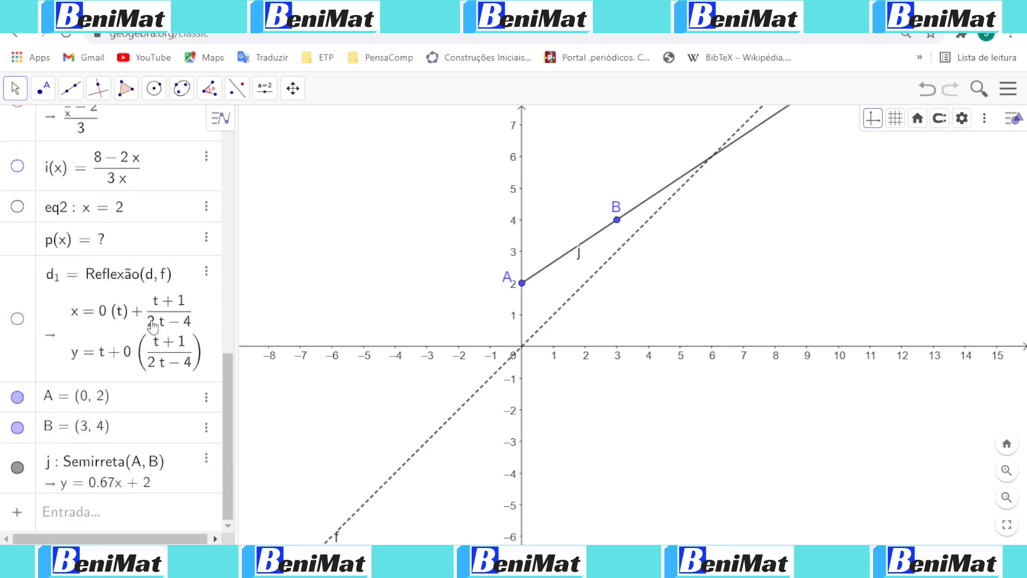
click(233, 88)
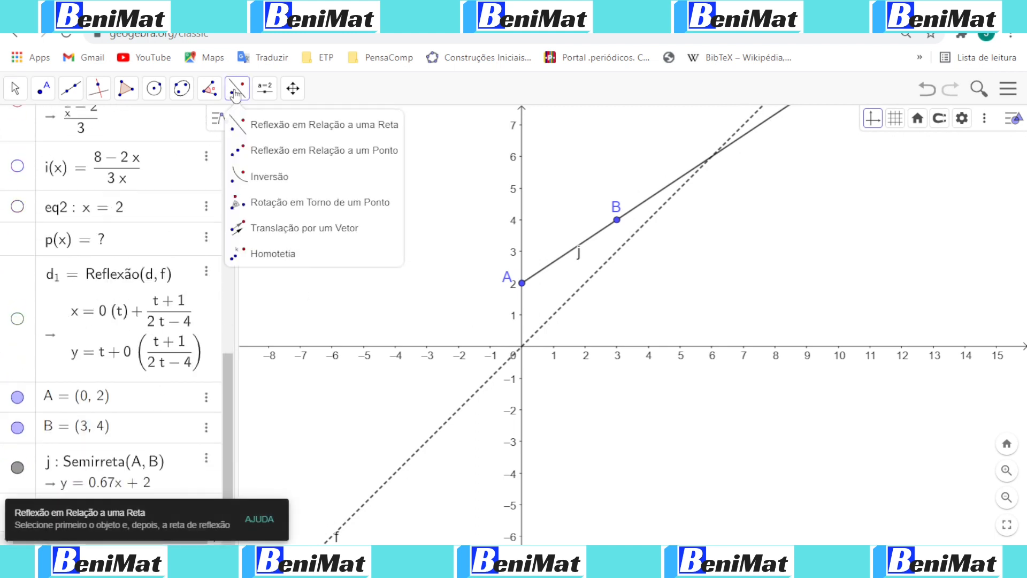
click(278, 128)
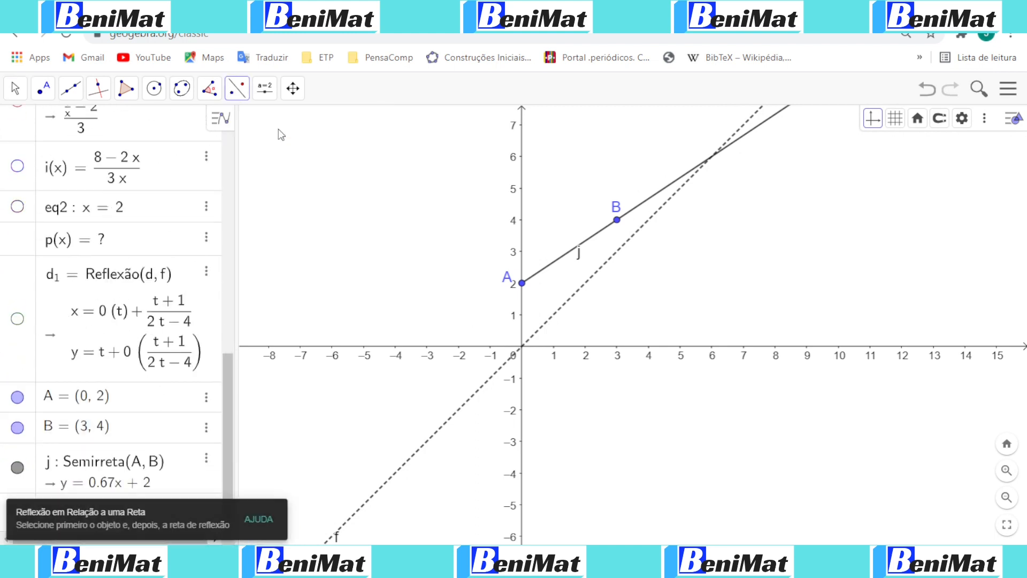
click(591, 245)
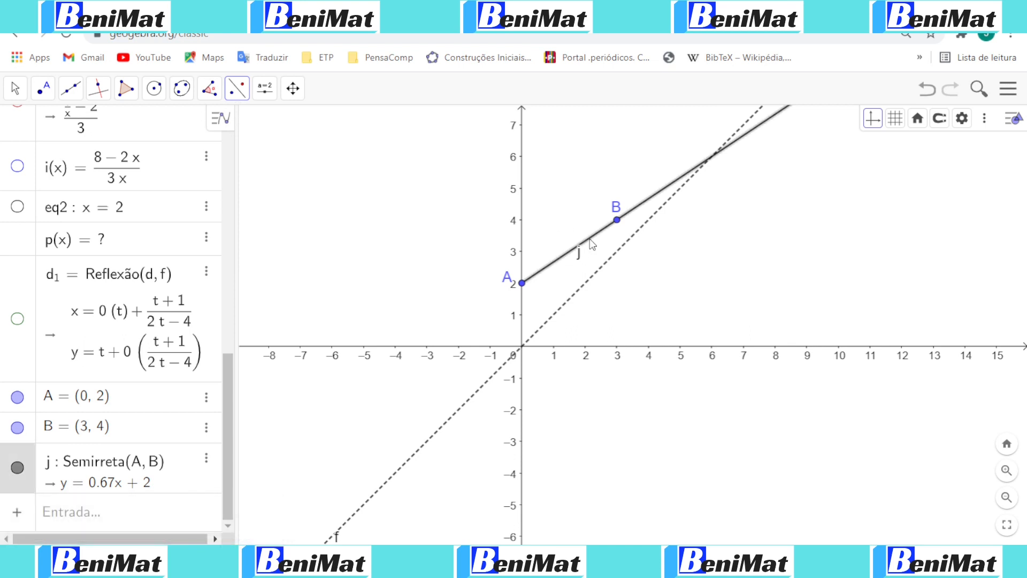
click(608, 268)
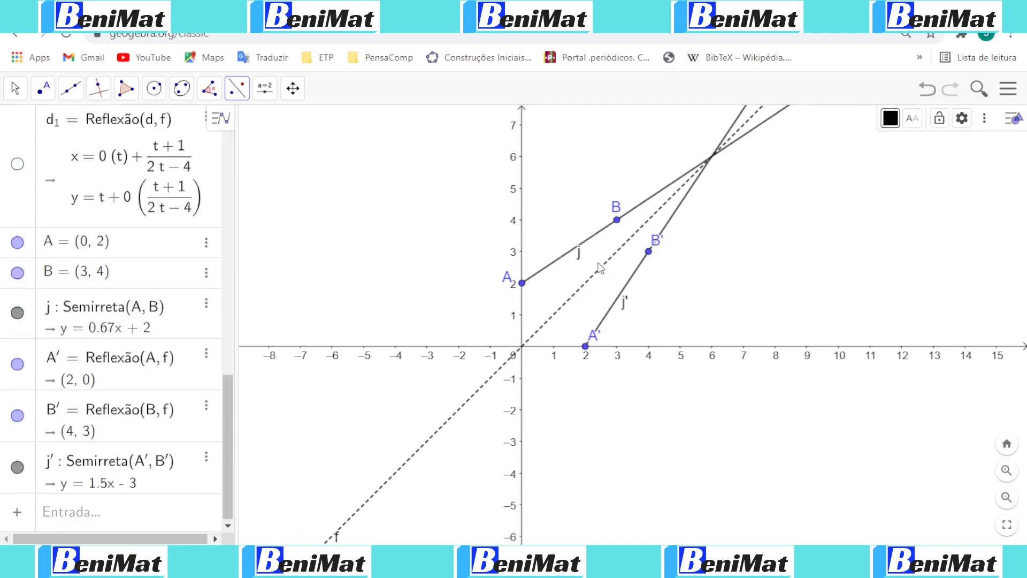
Step: Move the labels of A' and B' to the right of their points, clear of the reflected ray
click(11, 88)
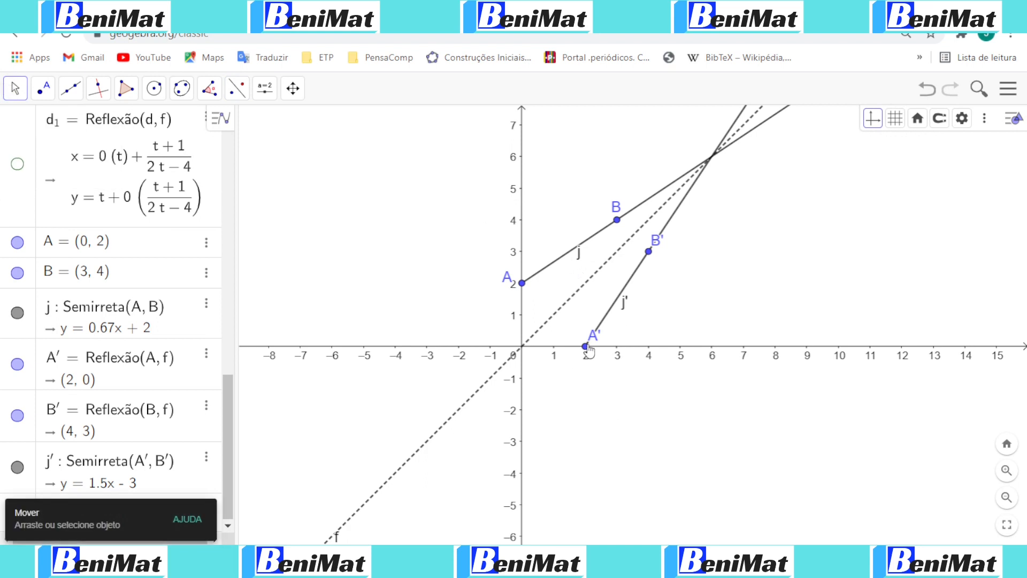
drag(596, 341, 608, 342)
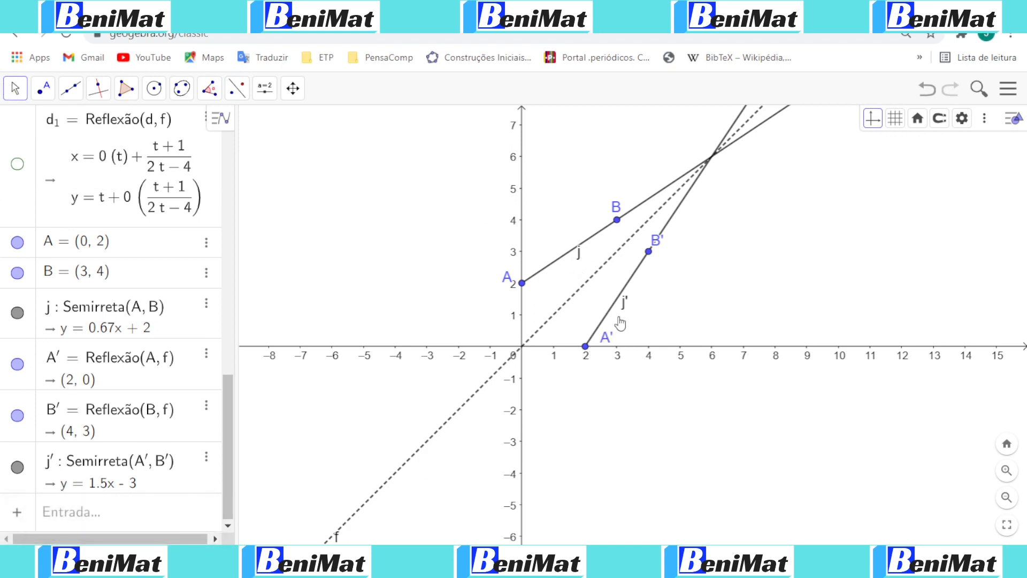
drag(656, 243, 661, 256)
click(649, 252)
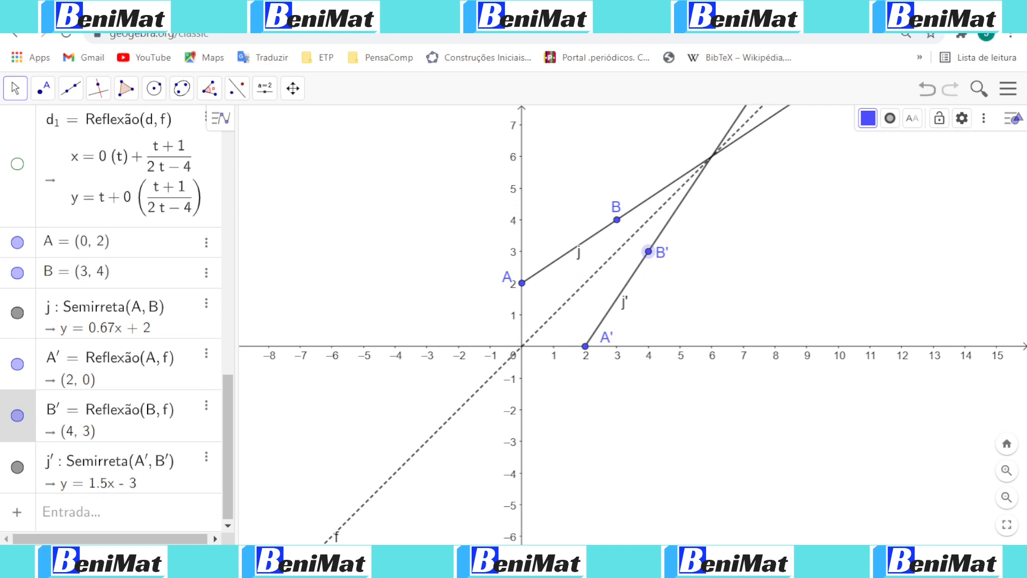
Step: Review the exercise statement and marked answer c) y = 3/2 x − 3 on the Jamboard, and return to GeoGebra
click(230, 11)
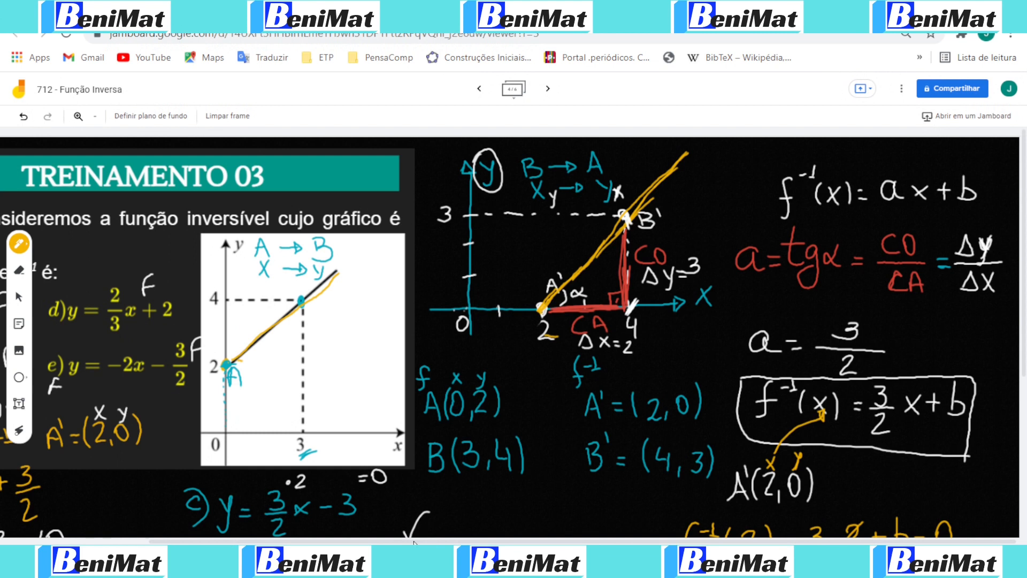
drag(414, 543, 269, 543)
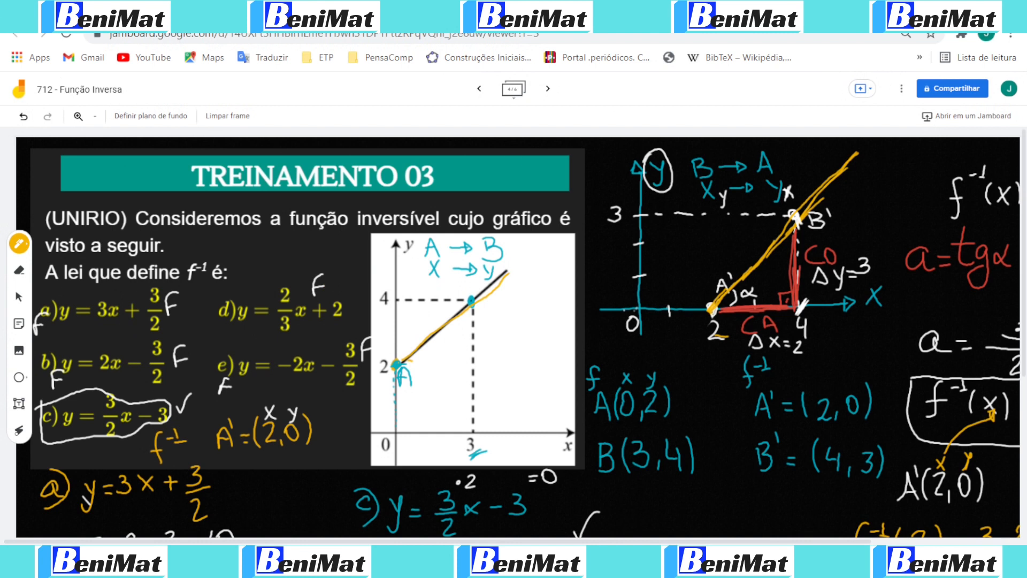
click(679, 16)
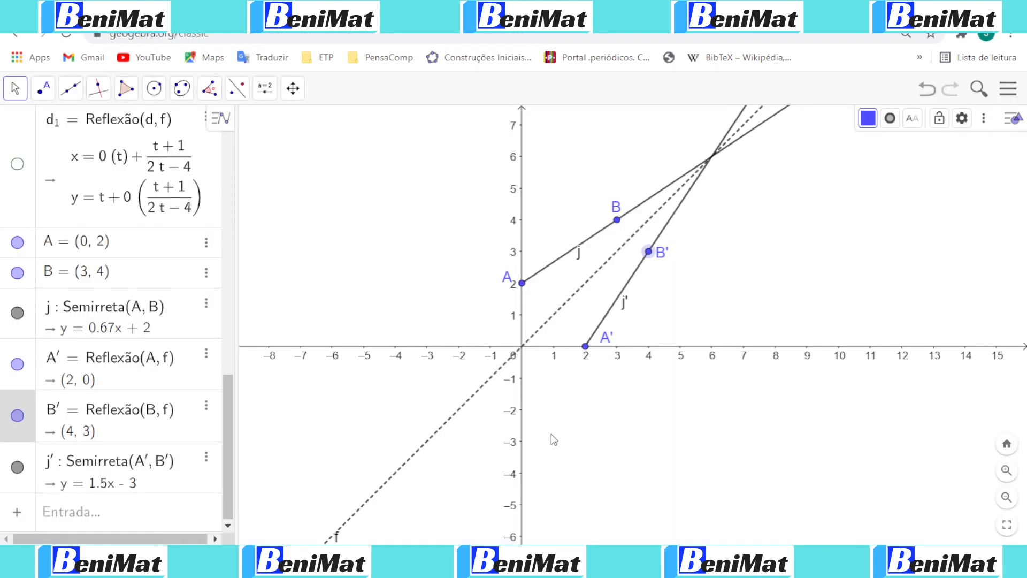